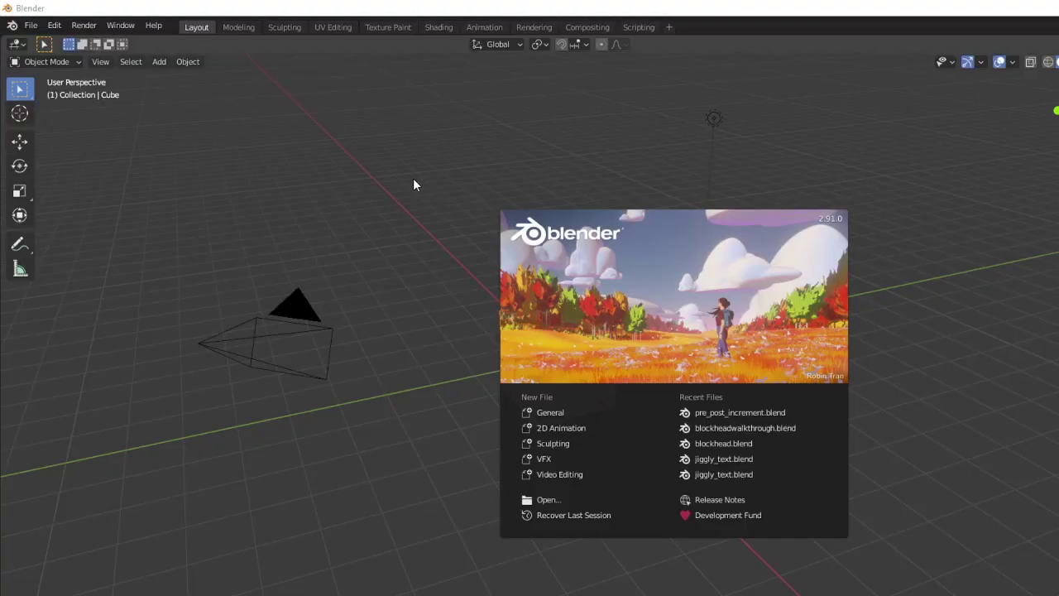
- Enable the Mesh: Building Tools add-on by searching 'Bui' in Add-ons, then close Preferences
left_click(336, 181)
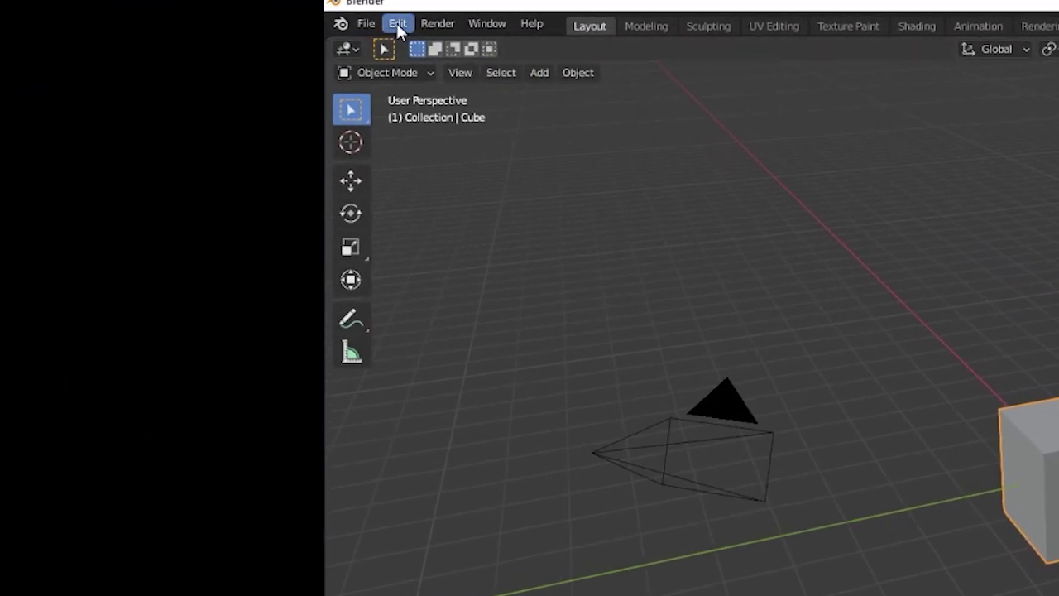
left_click(54, 25)
left_click(492, 296)
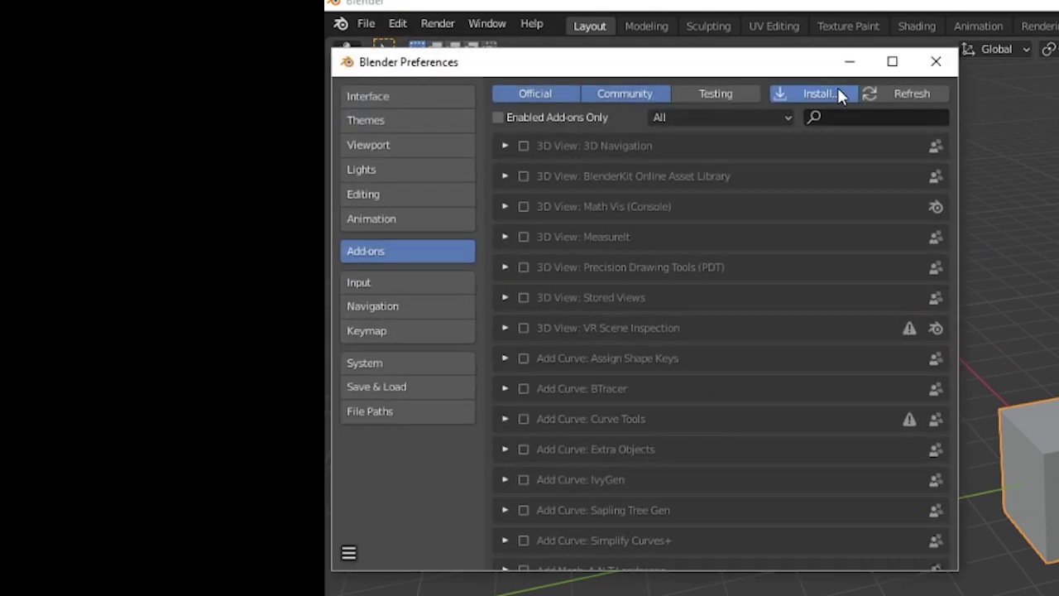
left_click(851, 116)
type("Bui")
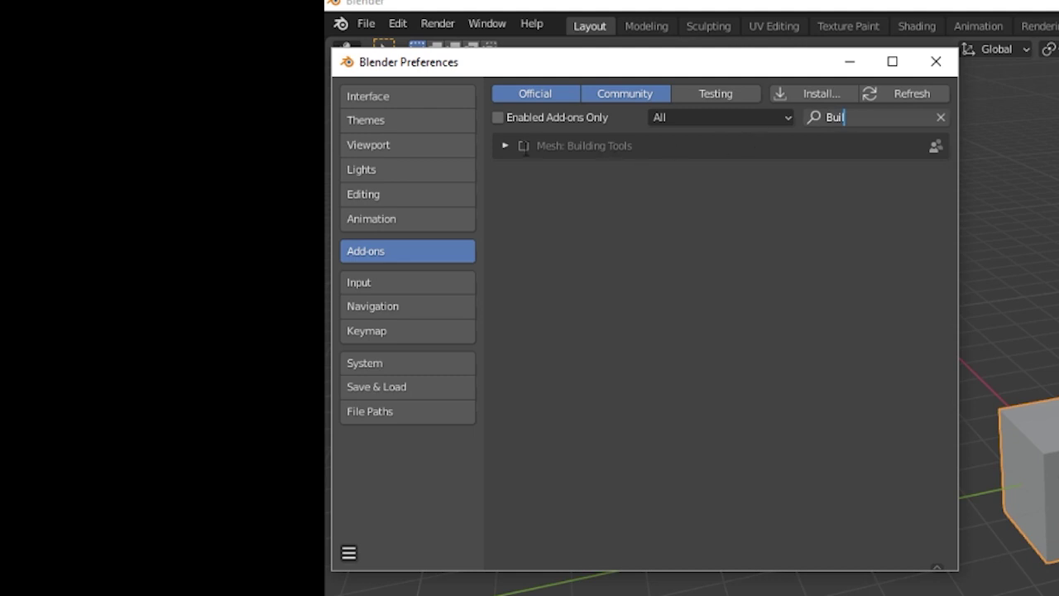
key("Return")
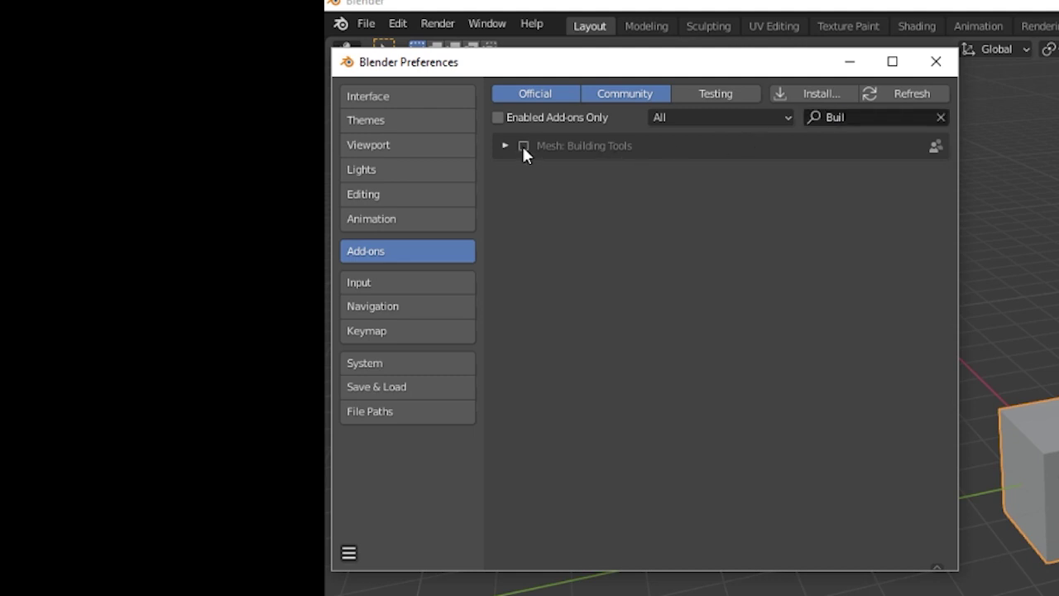
left_click(523, 146)
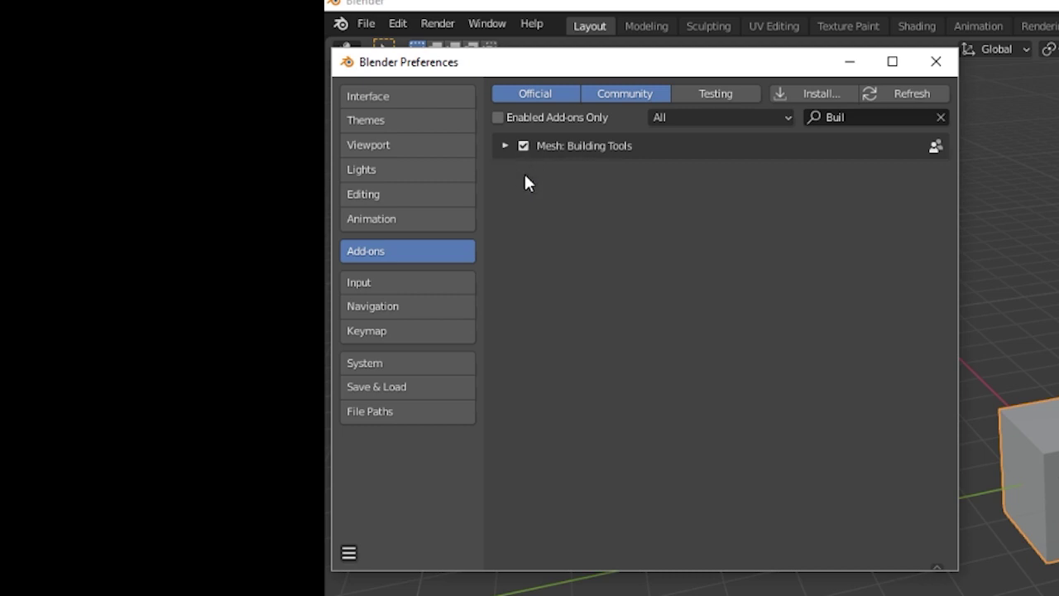
left_click(938, 63)
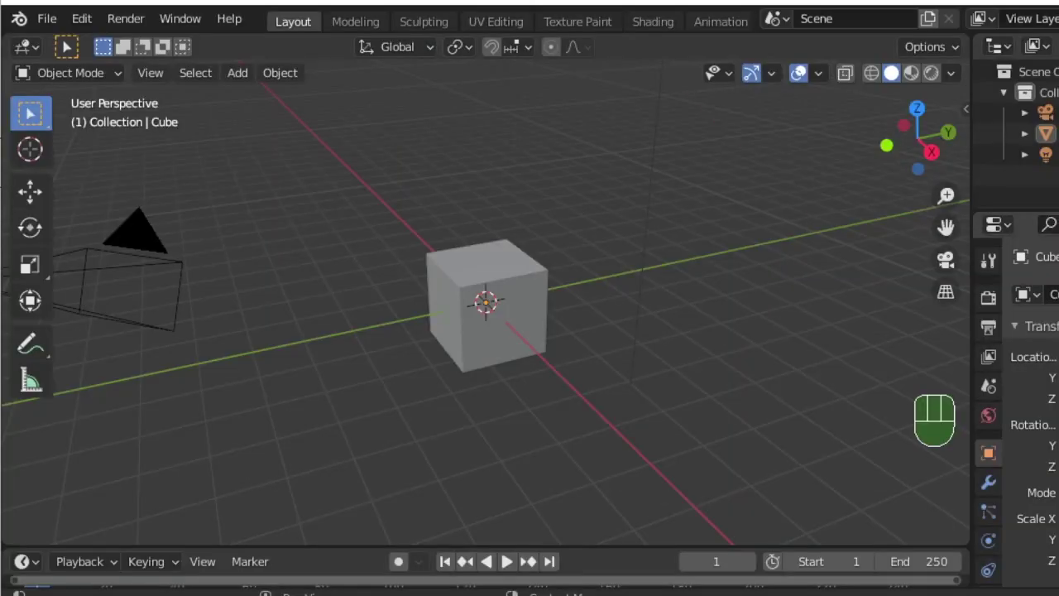
- Delete the default cube and create a new Building Tools floorplan at the origin
left_click(465, 319)
key("Delete")
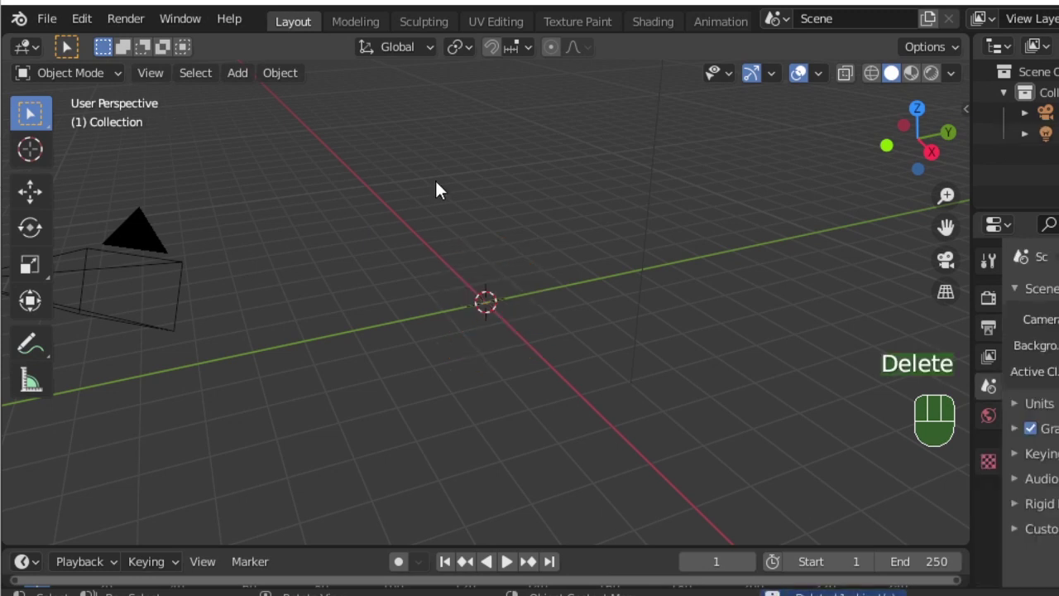
key("n")
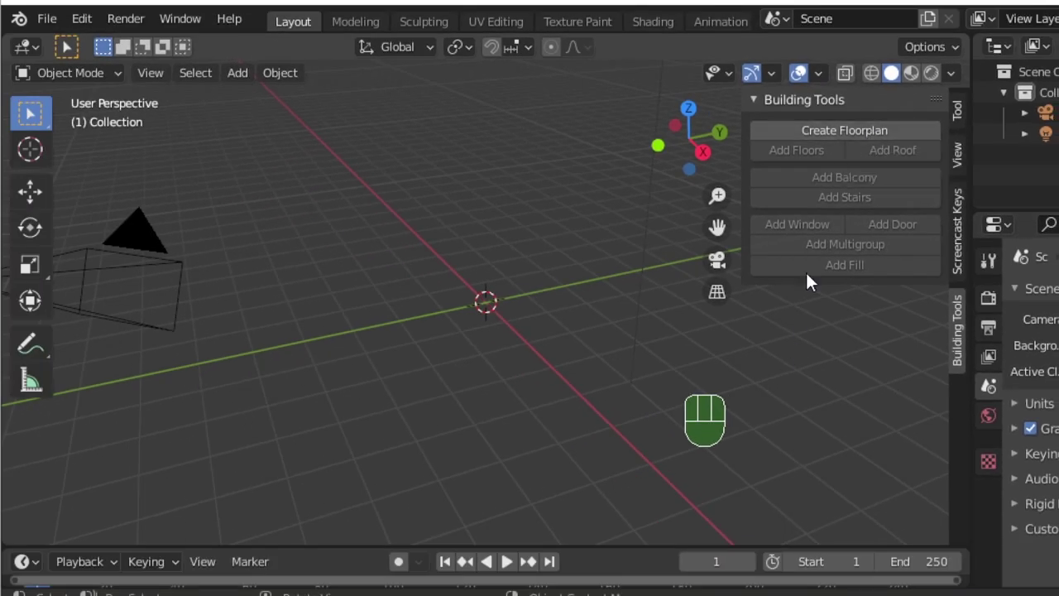
left_click(823, 133)
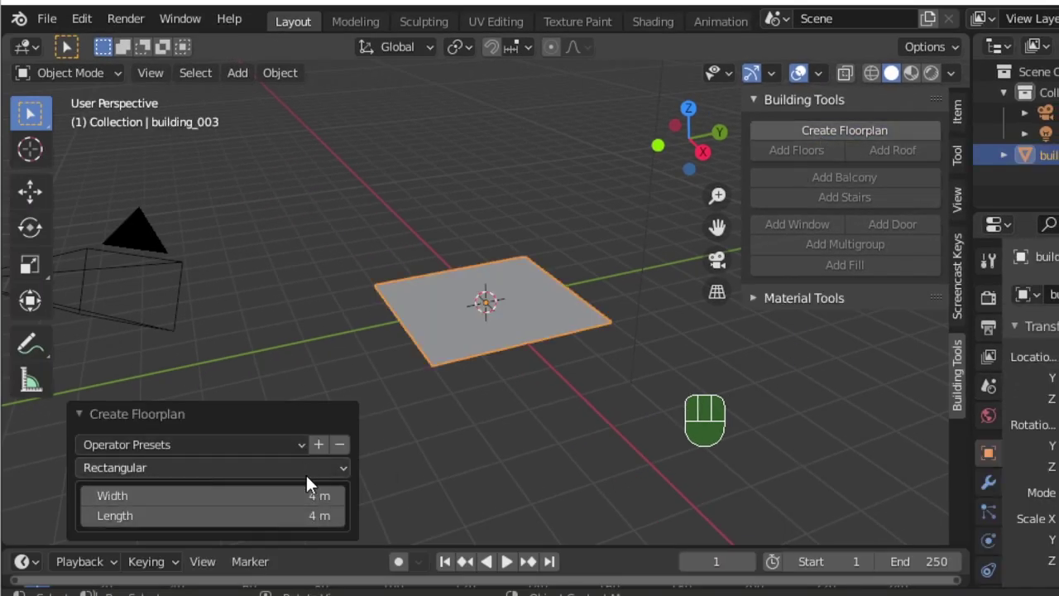
- Try the Circular and Composite floorplan types, then settle on Random
left_click(343, 469)
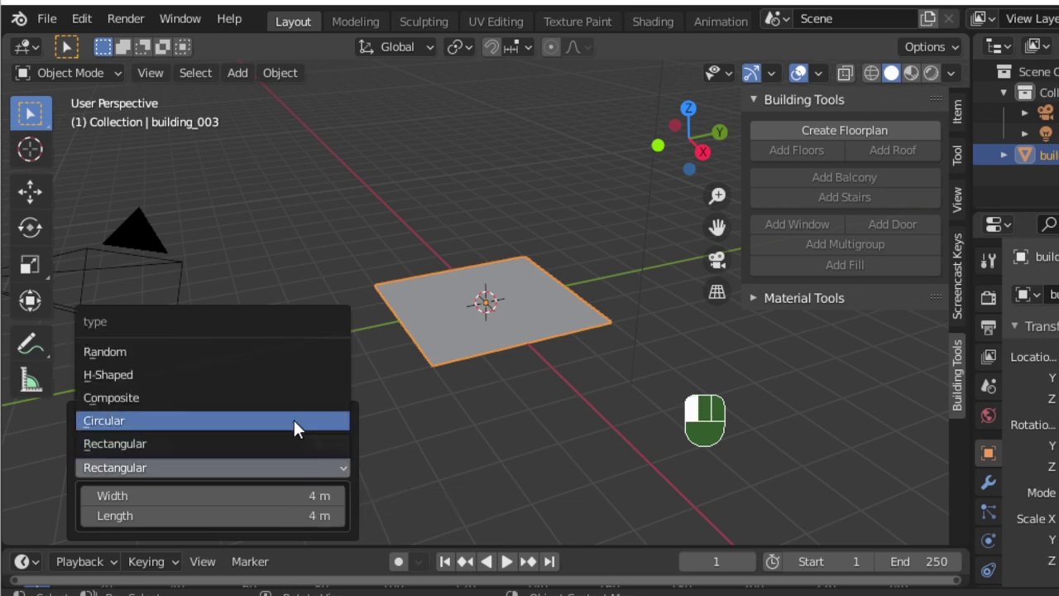
left_click(293, 416)
left_click(342, 468)
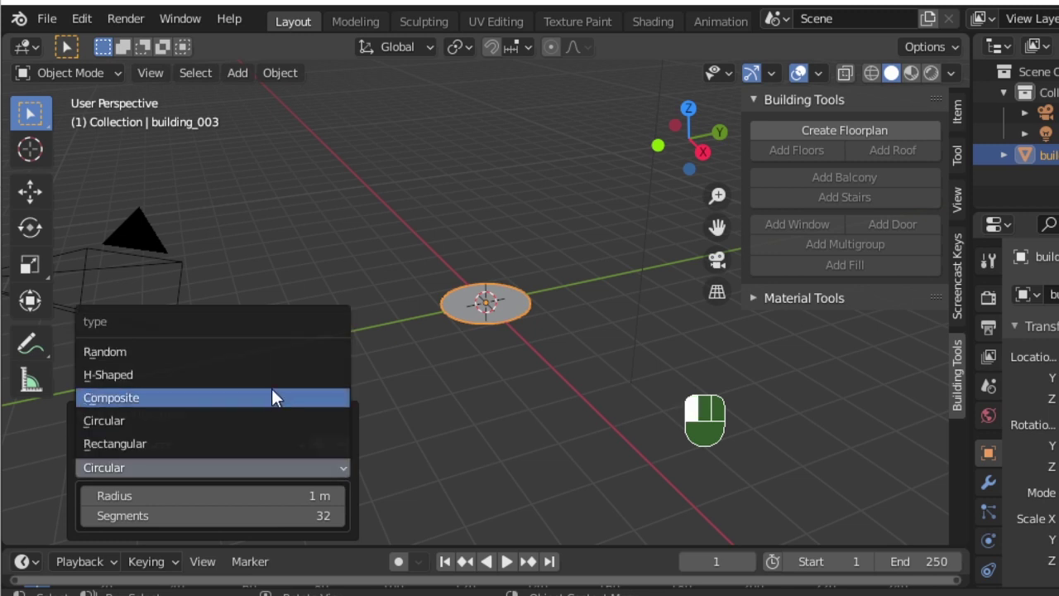
left_click(261, 396)
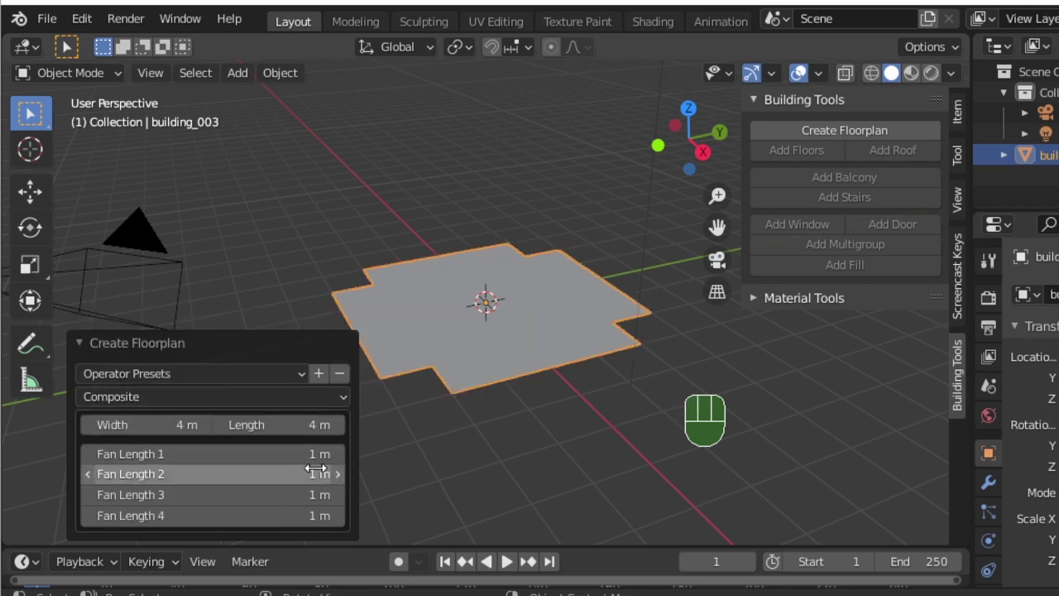
left_click(343, 399)
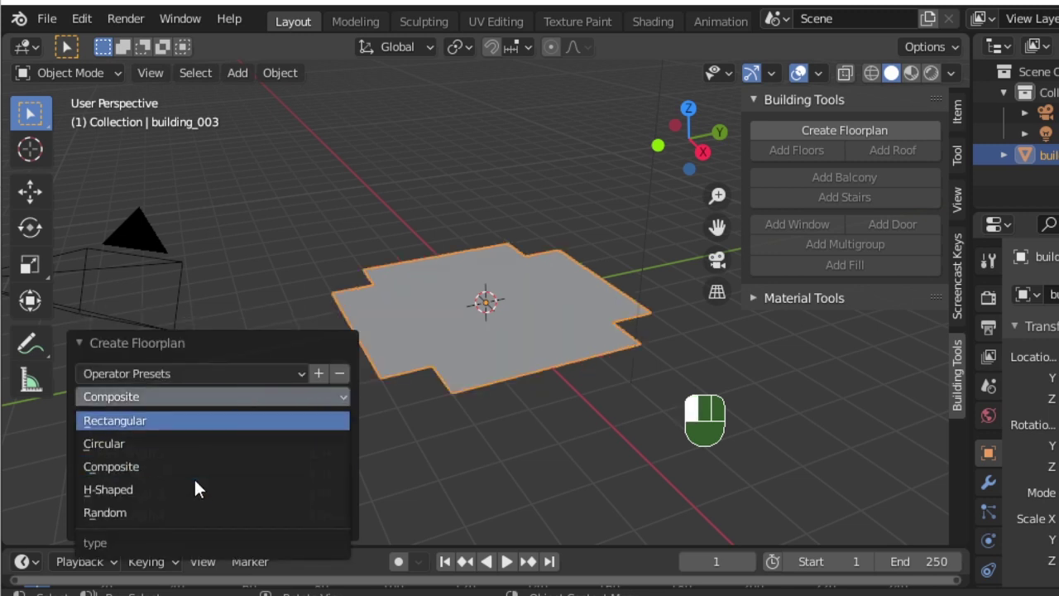
left_click(176, 514)
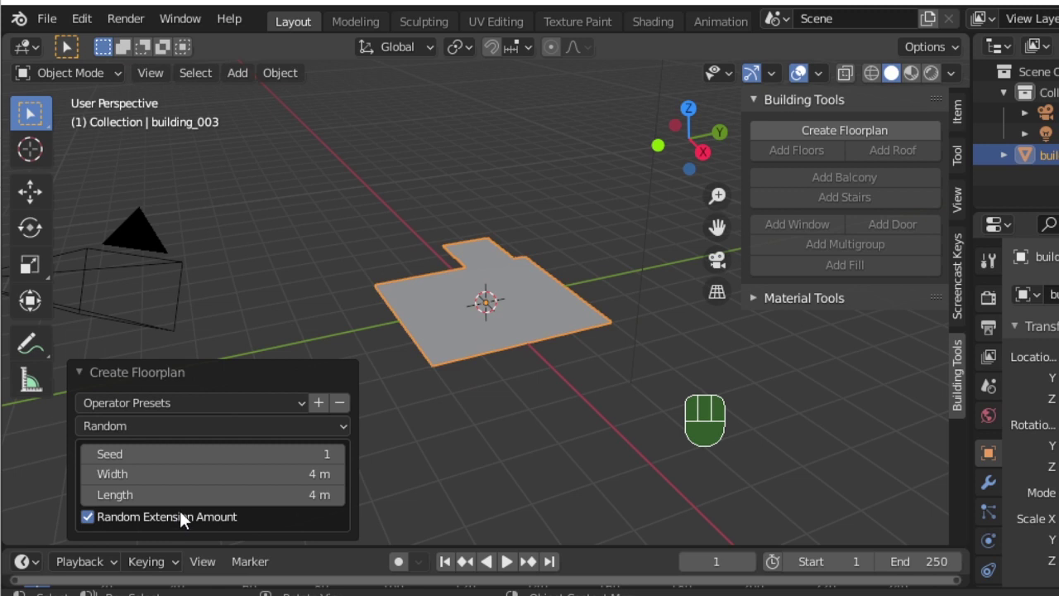
- Raise the random seed to 6 to regenerate the floorplan layout
left_click(341, 455)
left_click(339, 454)
left_click(339, 454)
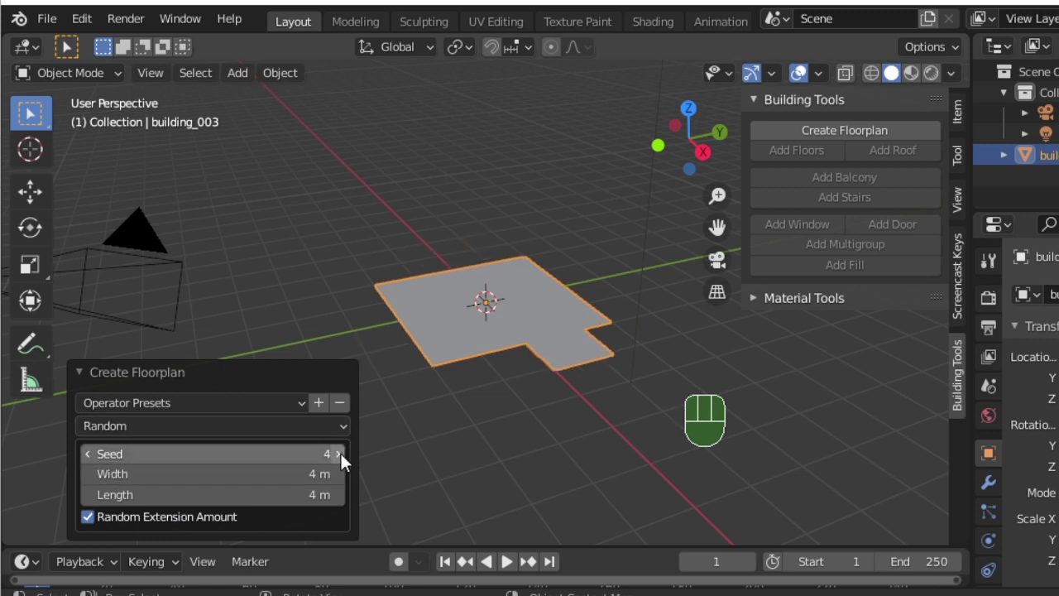
left_click(339, 454)
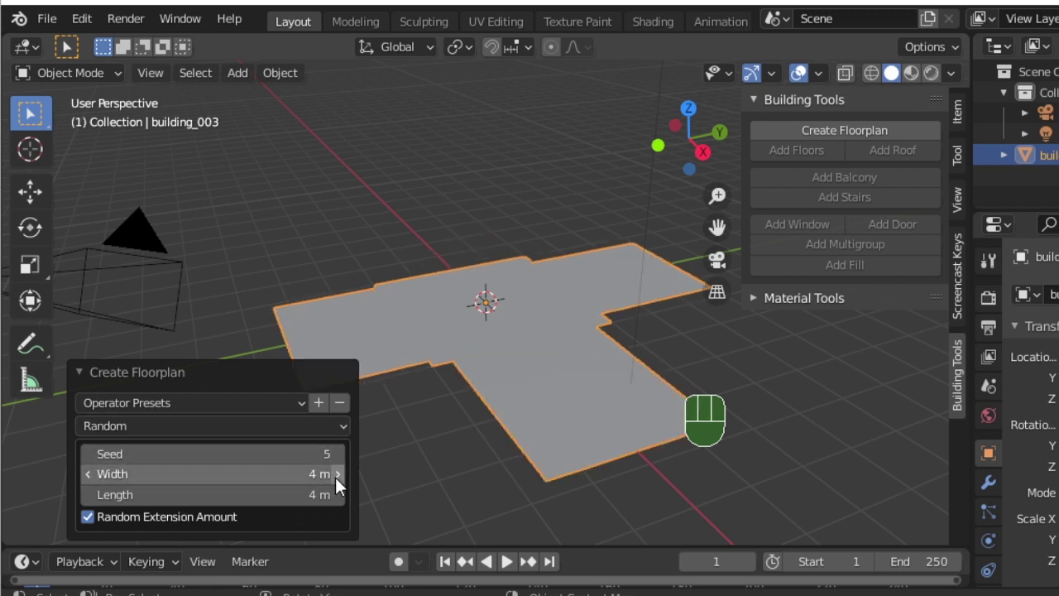
left_click(336, 455)
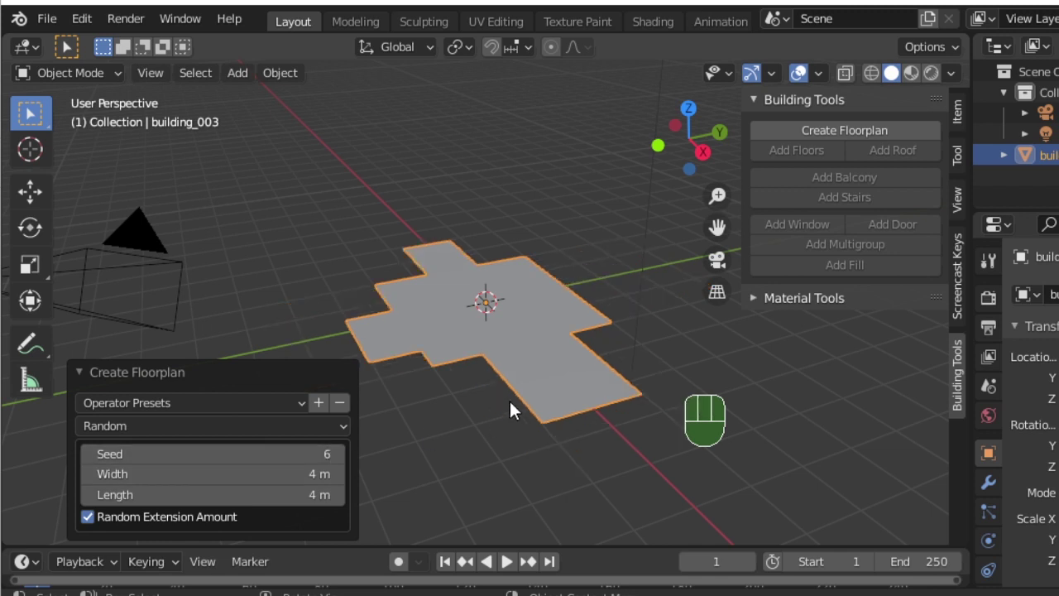
scroll(509, 399, "down", 3)
key("Tab")
key("Tab")
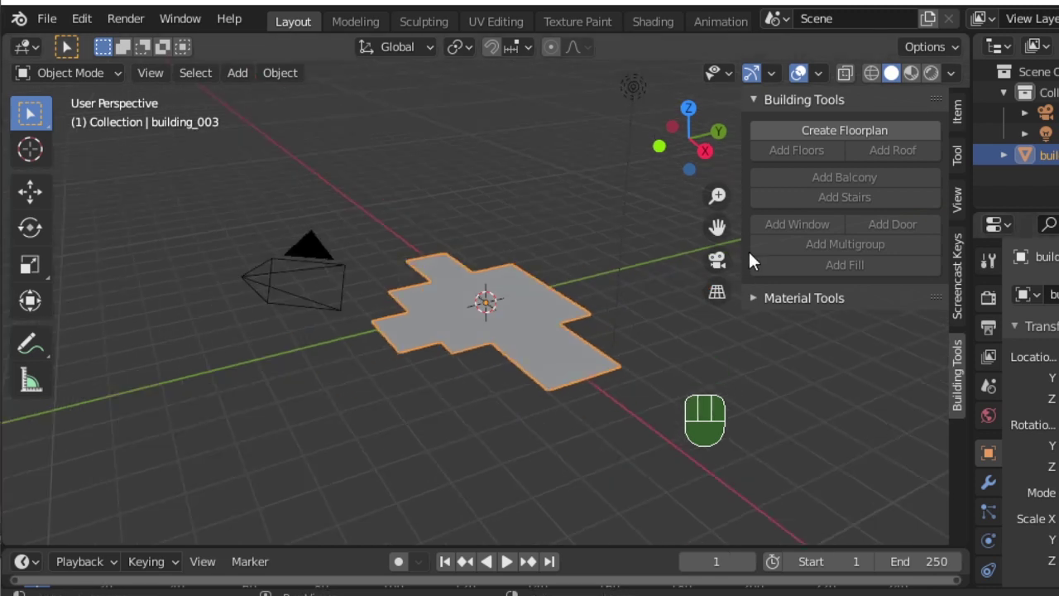
left_click(648, 340)
- Select building_003, extrude it into a one-floor block and open it in Edit Mode
key("a")
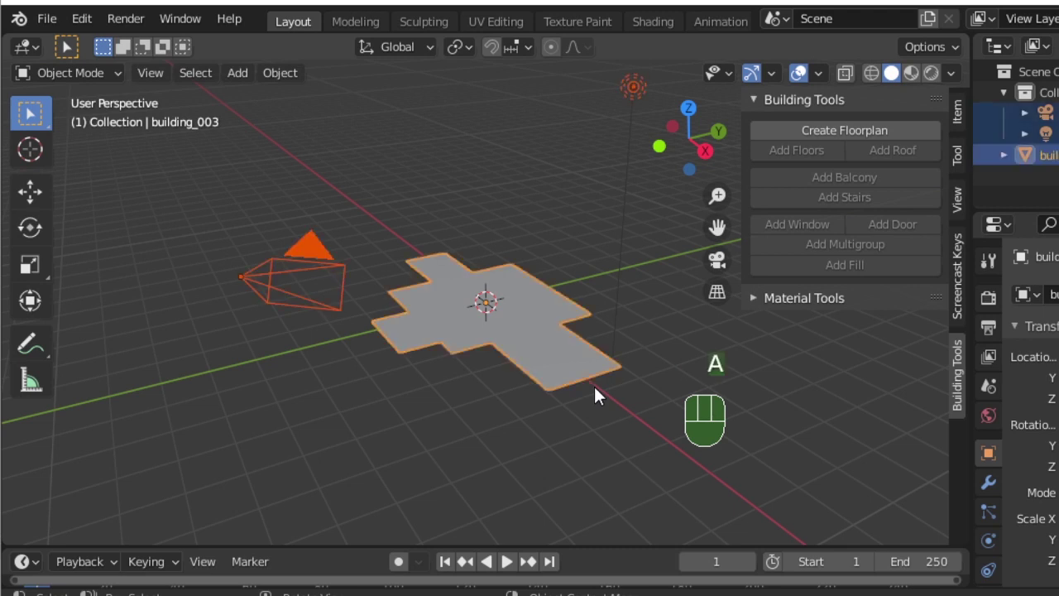
left_click(587, 348)
key("Tab")
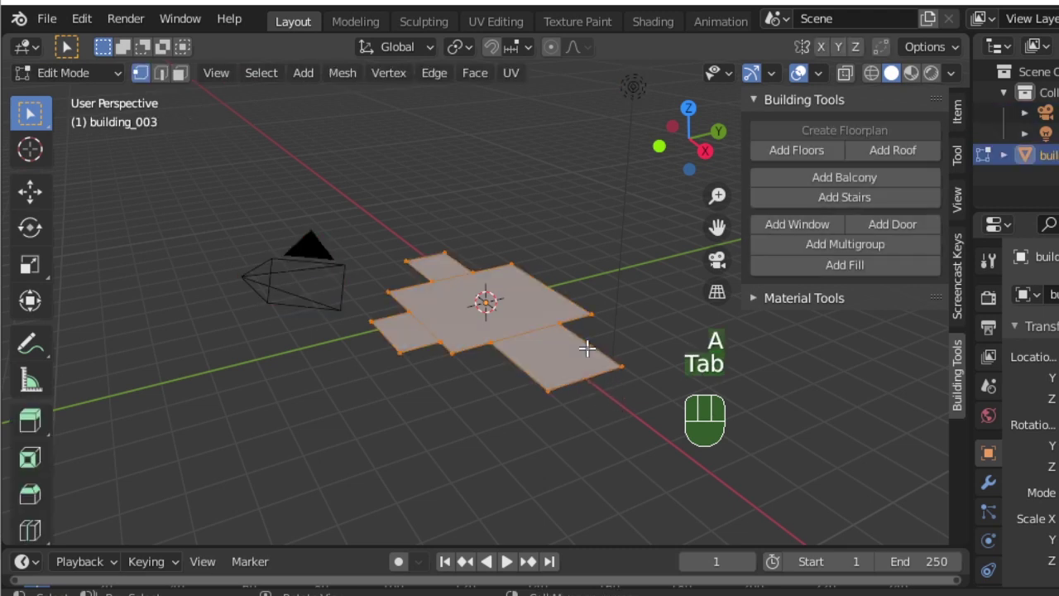
left_click(793, 148)
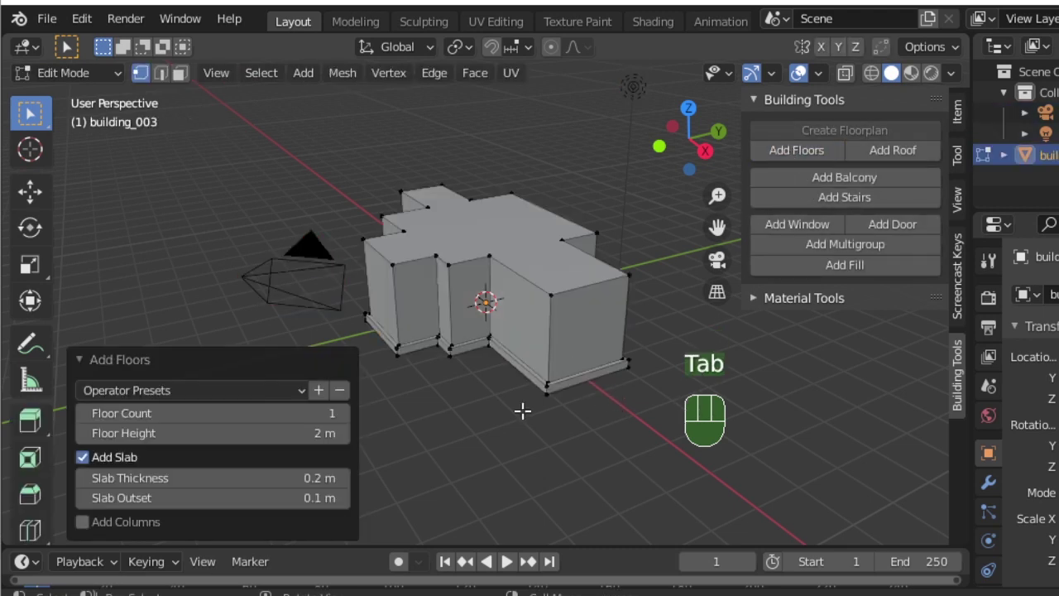
middle_click_drag(522, 411, 587, 383)
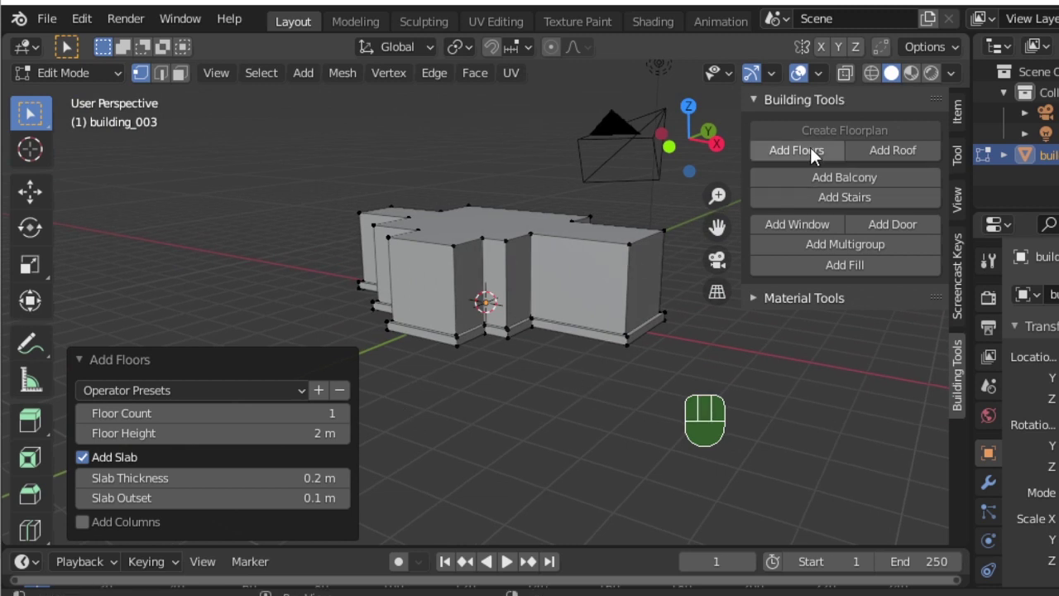
key("ctrl+z")
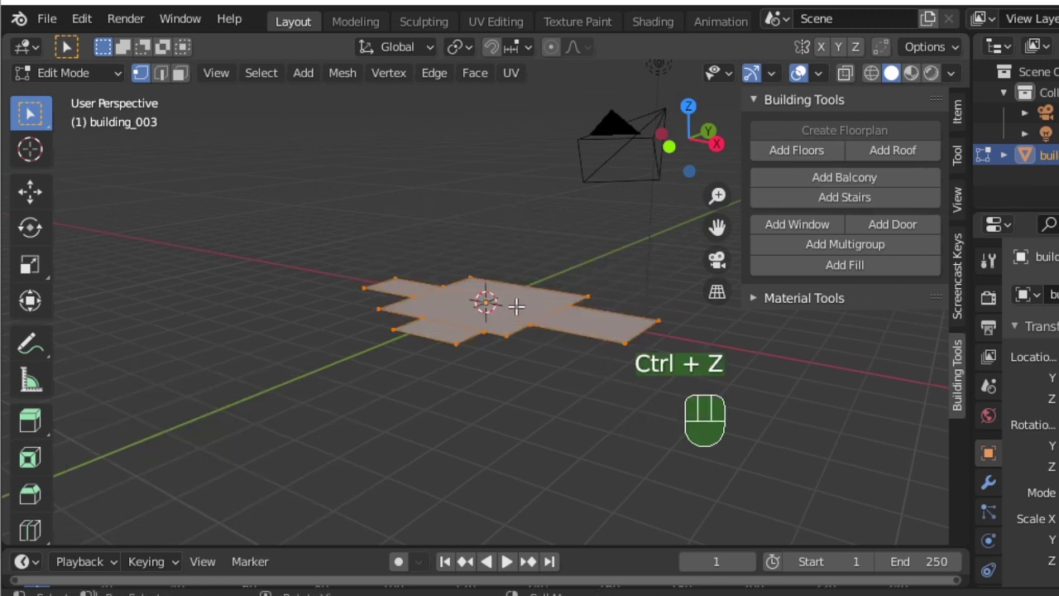
left_click(819, 144)
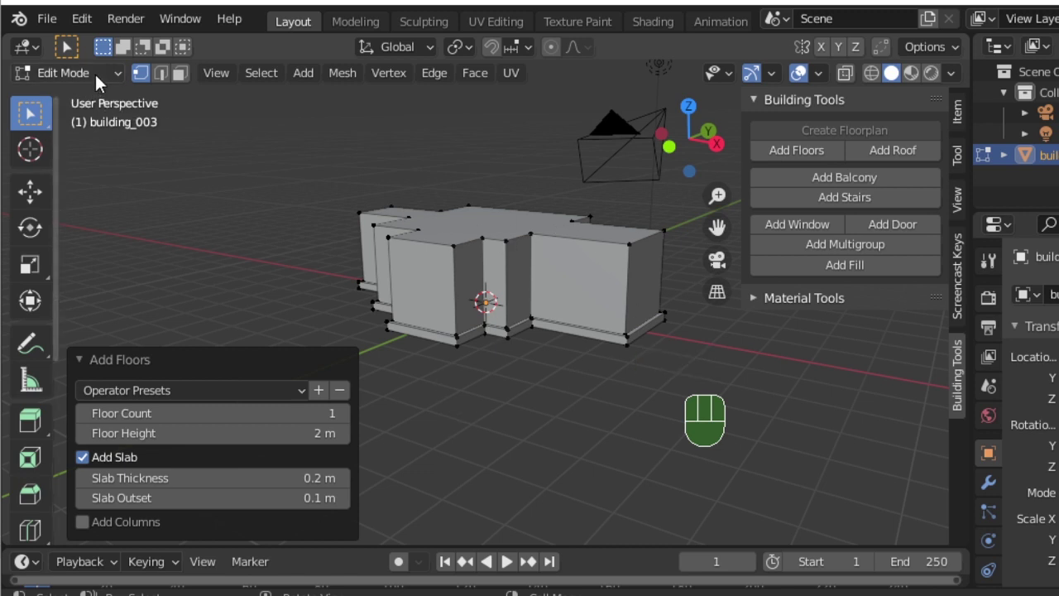
key("Tab")
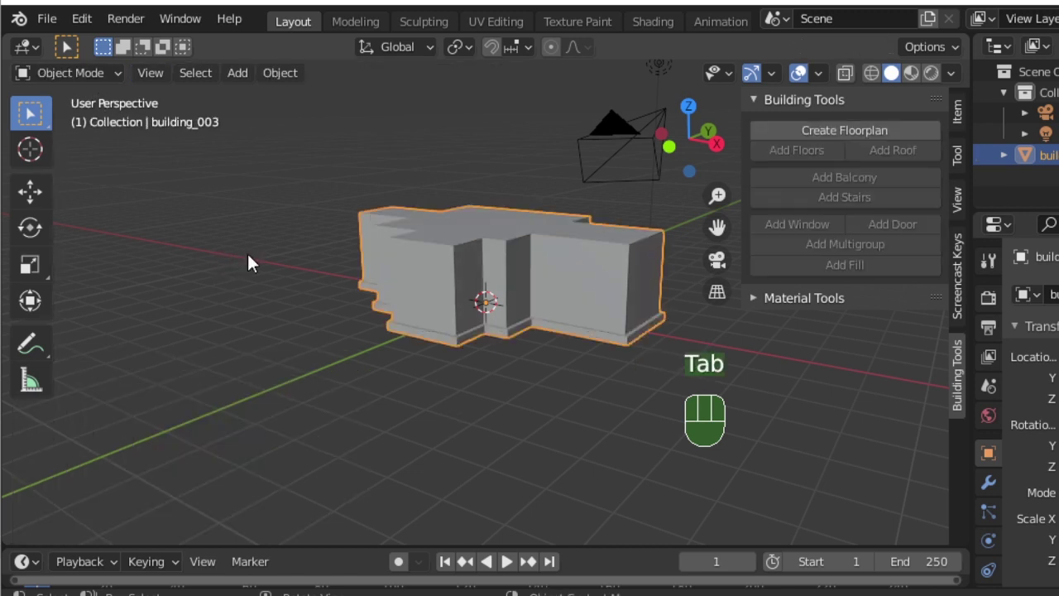
key("Tab")
key("Tab")
key("Tab")
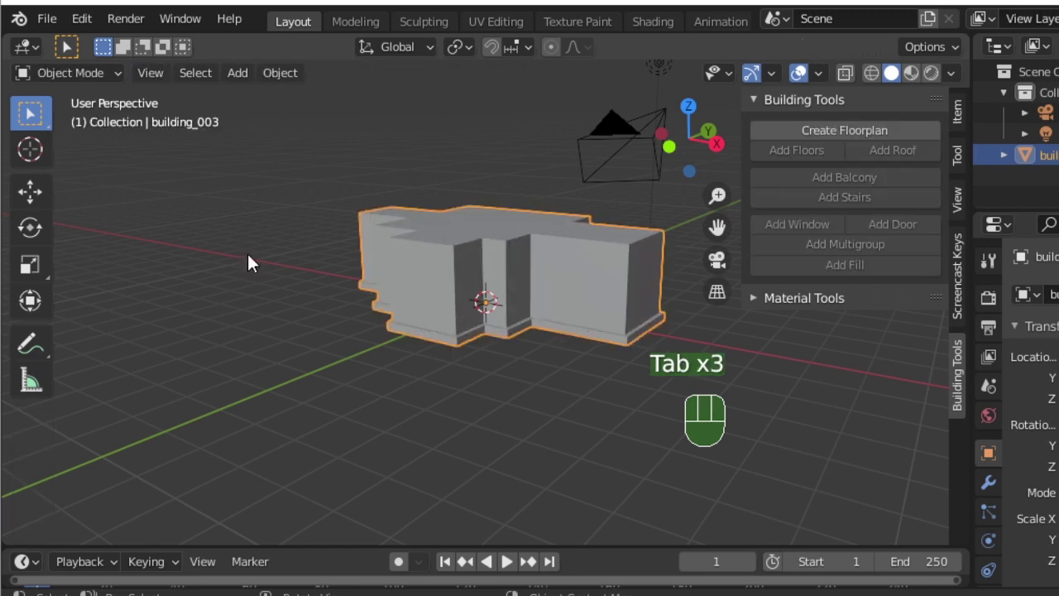
mouse_move(414, 284)
middle_mouse_down()
mouse_move(518, 326)
mouse_move(583, 303)
mouse_move(584, 291)
mouse_move(551, 305)
mouse_move(433, 314)
mouse_move(407, 289)
middle_mouse_up()
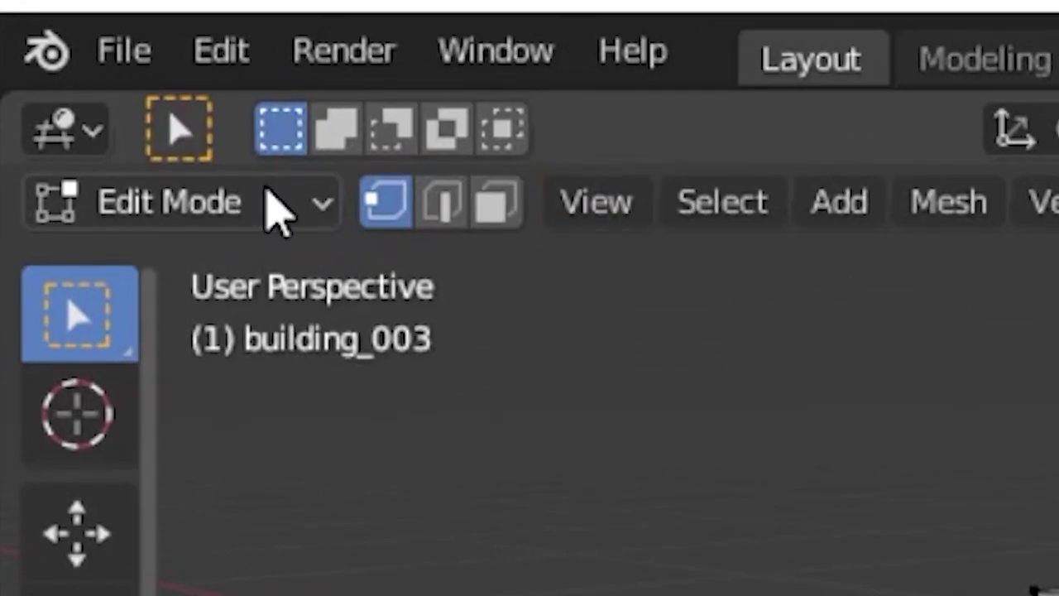
- In face select mode, select the building's top face and add a roof to it
left_click(497, 206)
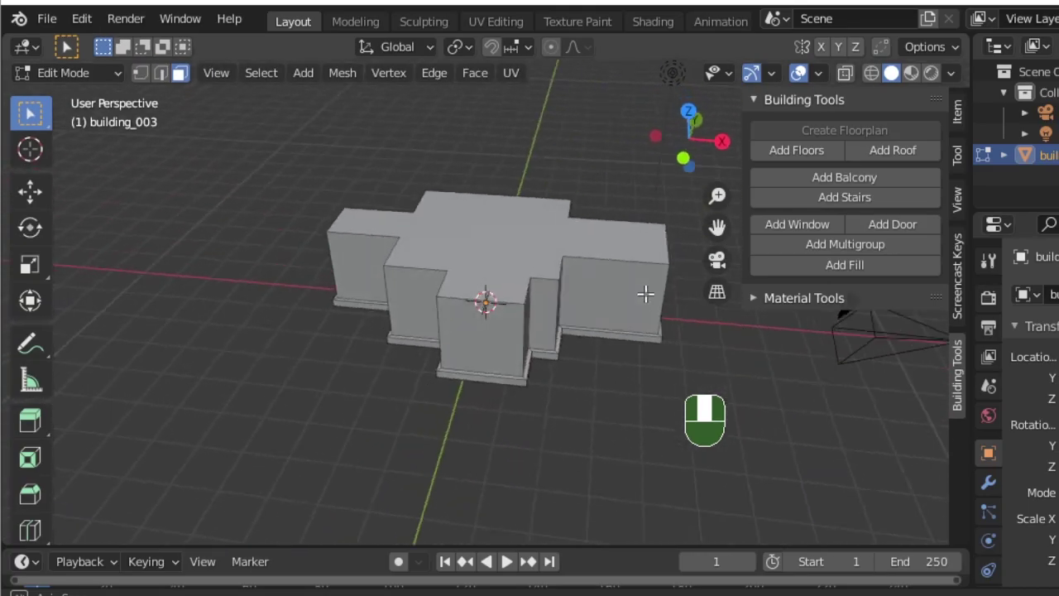
middle_click_drag(645, 293, 579, 273)
left_click(502, 235)
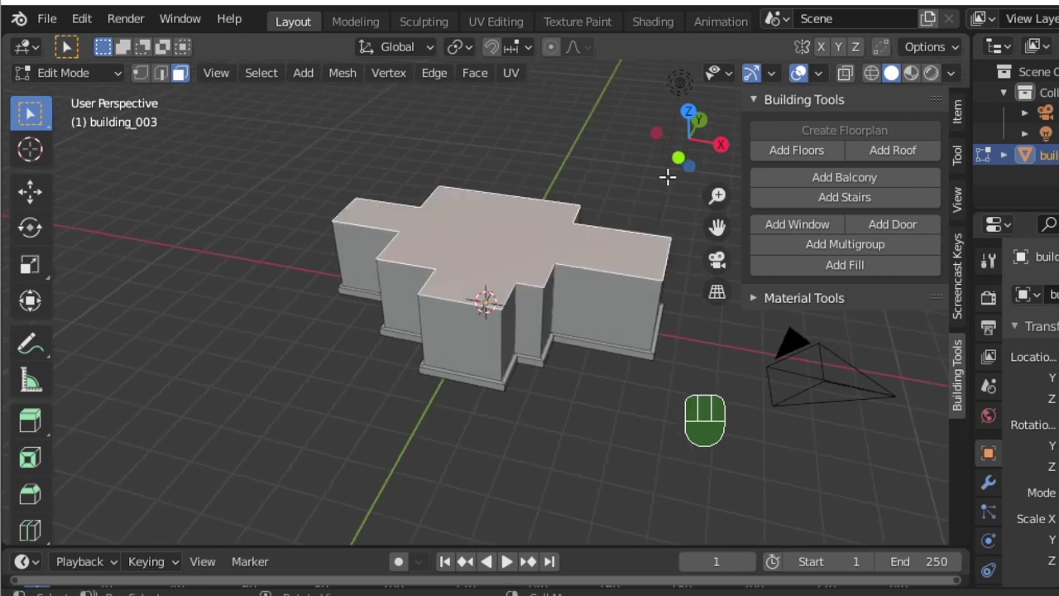
left_click(873, 149)
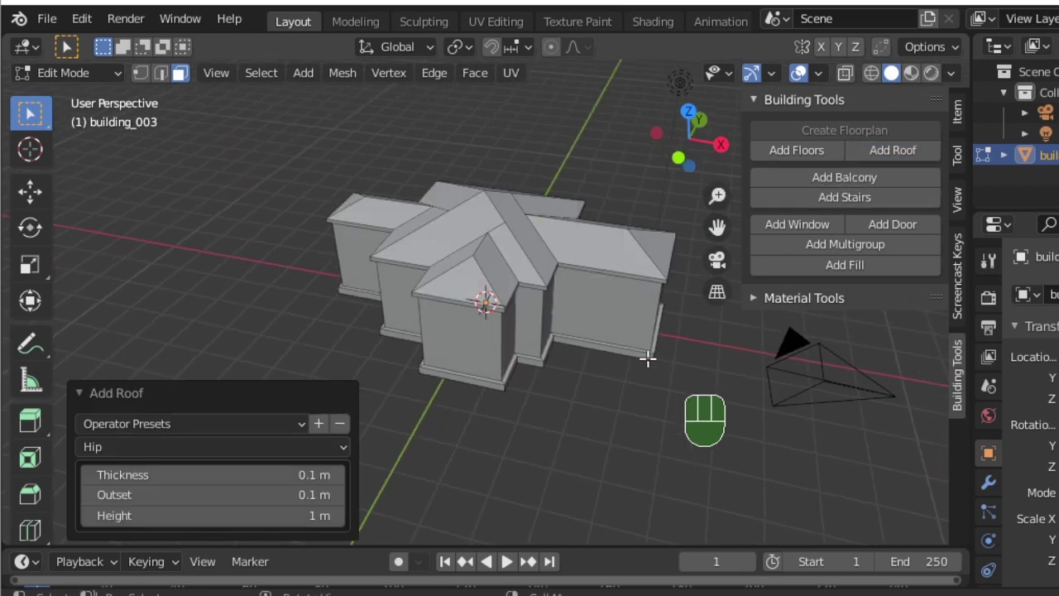
middle_click_drag(642, 354, 593, 286)
scroll(596, 284, "up", 2)
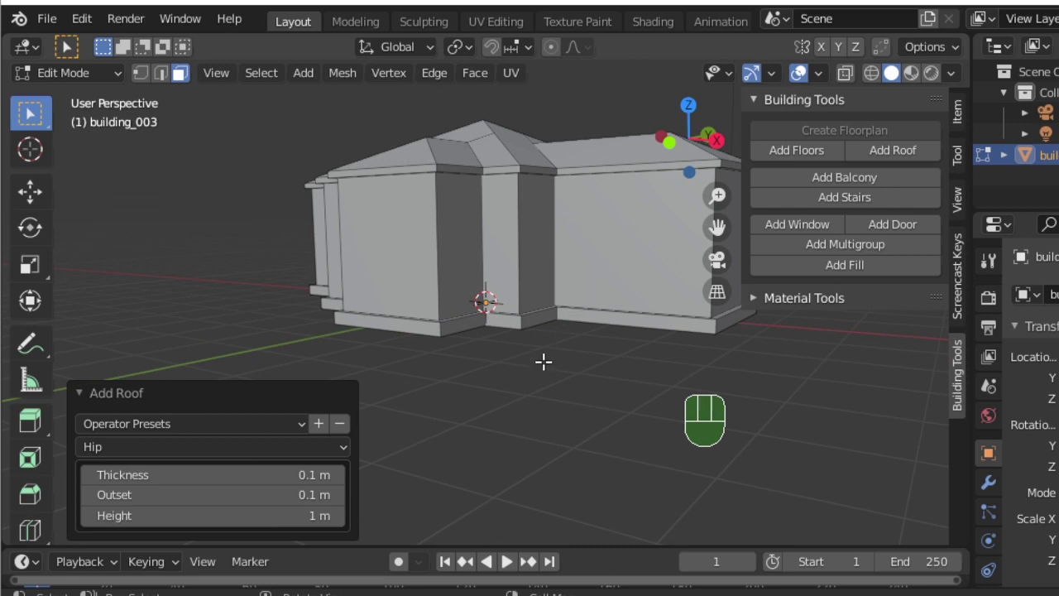
middle_click_drag(541, 366, 545, 411)
- Make the roof a Gable type with a 1.5 m height
left_click(342, 450)
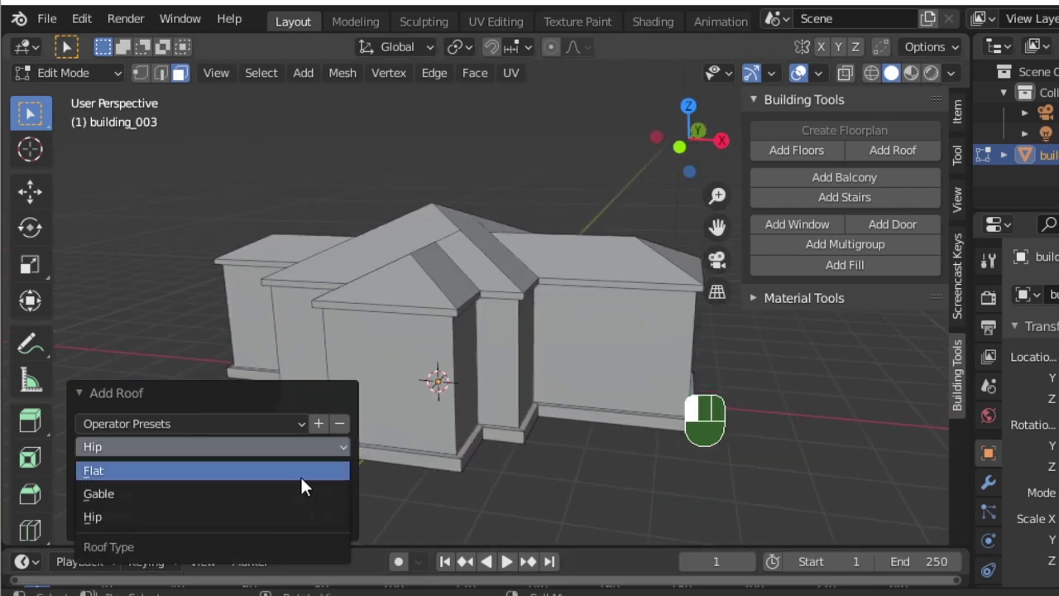
left_click(283, 497)
middle_click_drag(403, 385, 502, 346)
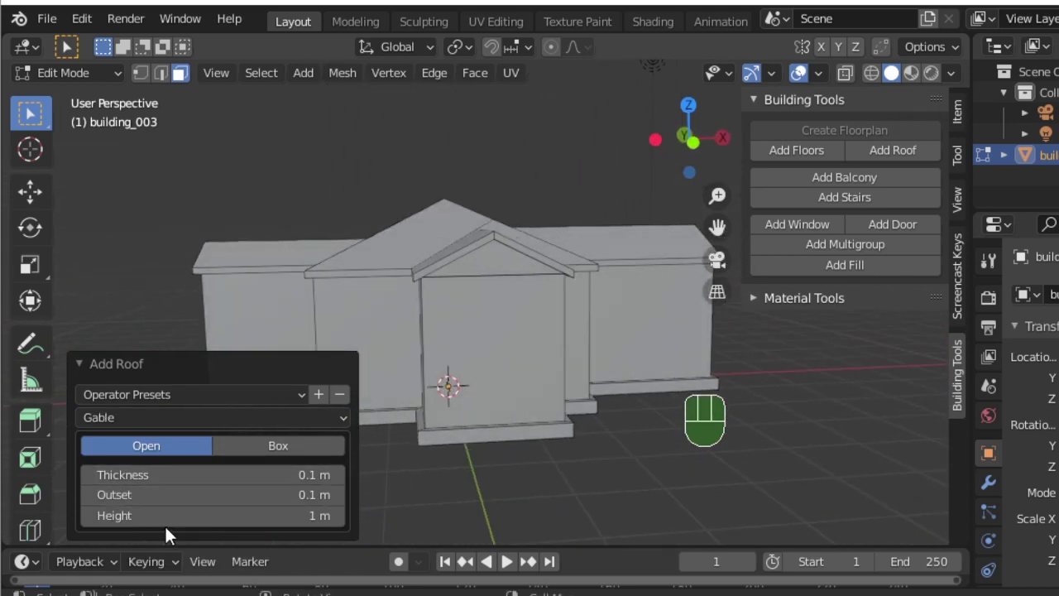
left_click_drag(170, 515, 211, 516)
middle_click_drag(636, 240, 572, 246)
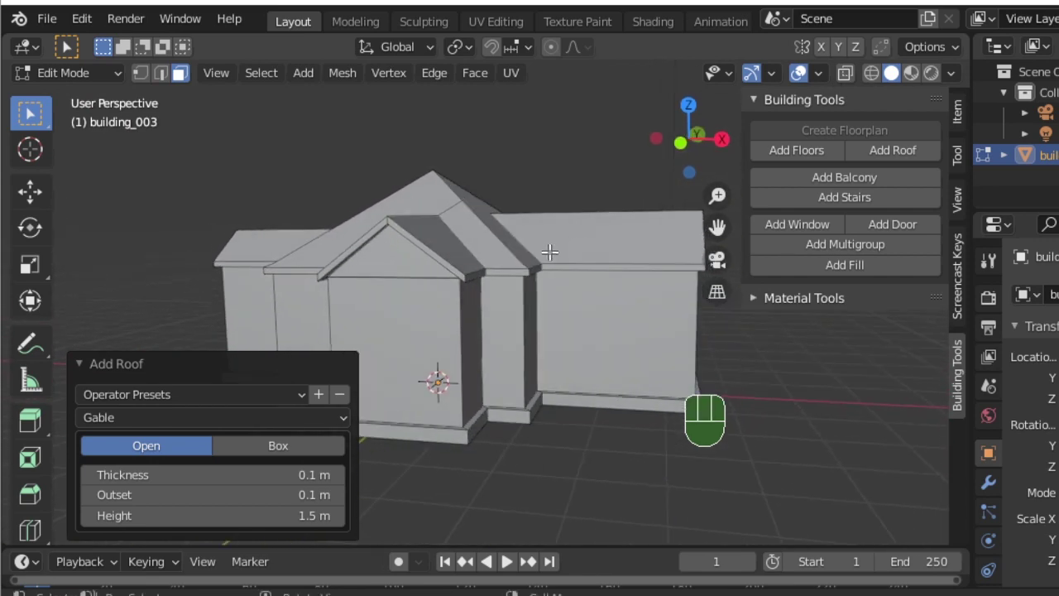
- Select the central porch's front face and add a 1 m by 1.5 m door with 0.1 m frame
scroll(484, 290, "down", 2)
left_click(415, 330)
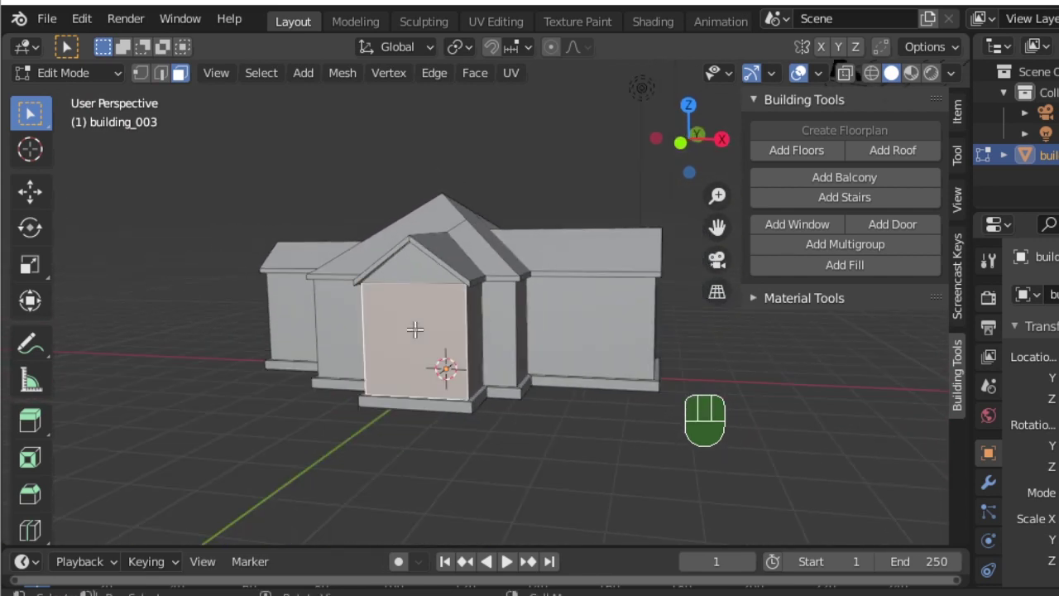
middle_click_drag(405, 328, 469, 334)
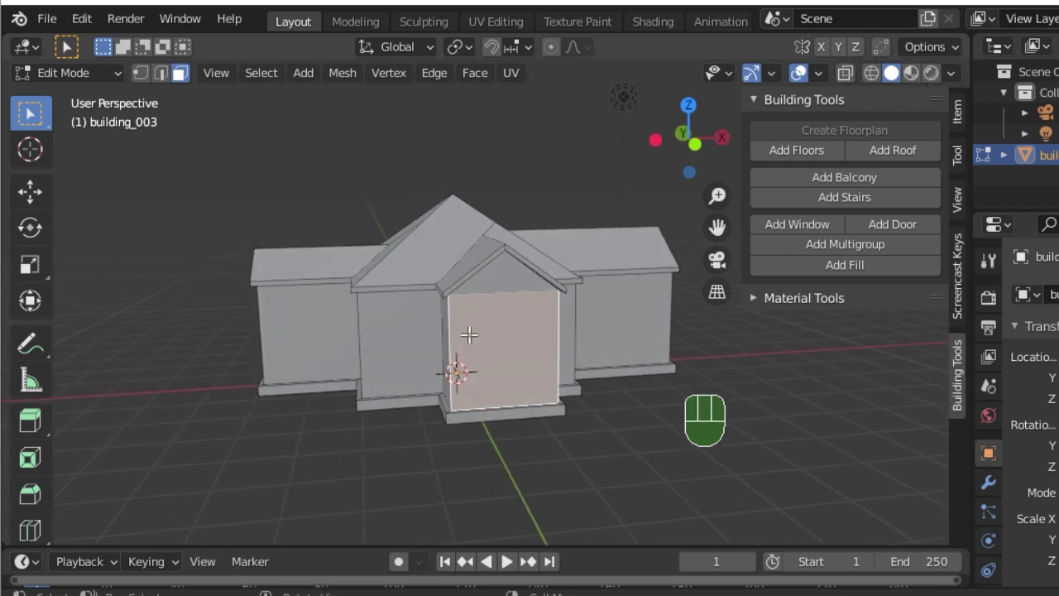
key("shift")
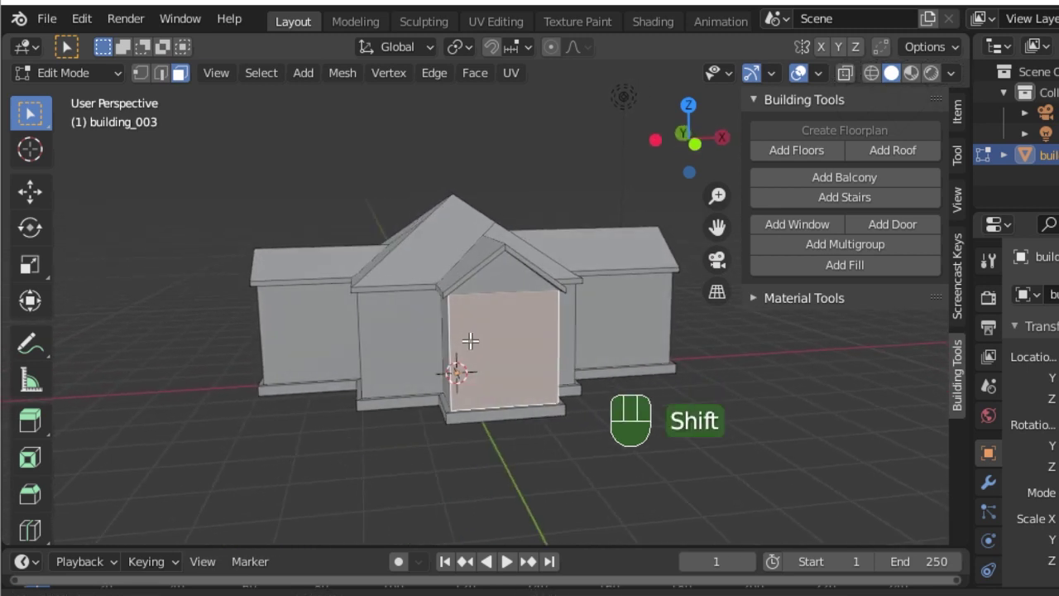
middle_click_drag(470, 341, 473, 320, "shift")
scroll(473, 320, "up", 2)
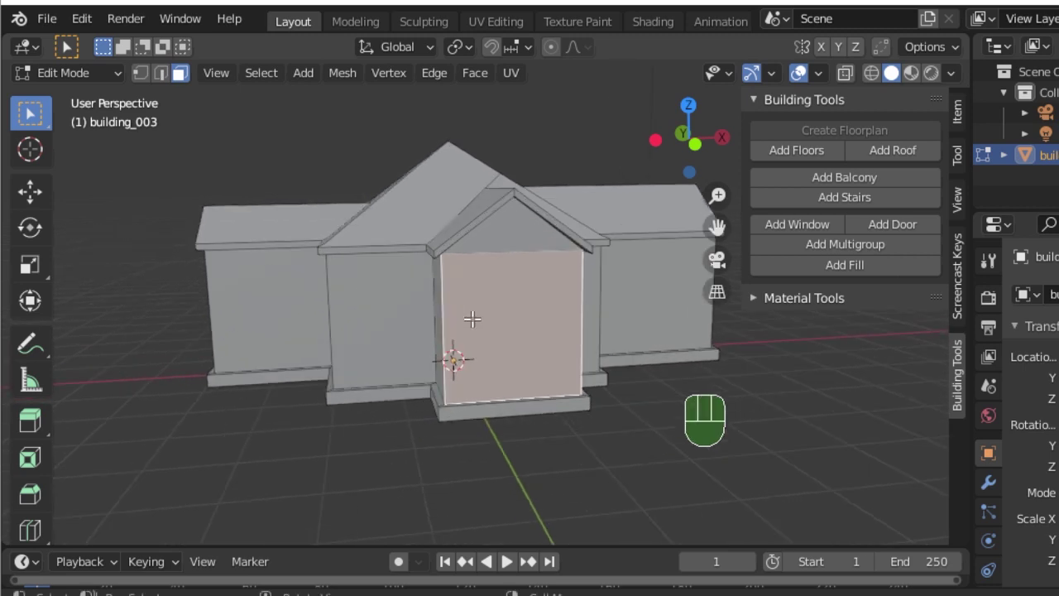
scroll(472, 318, "up", 1)
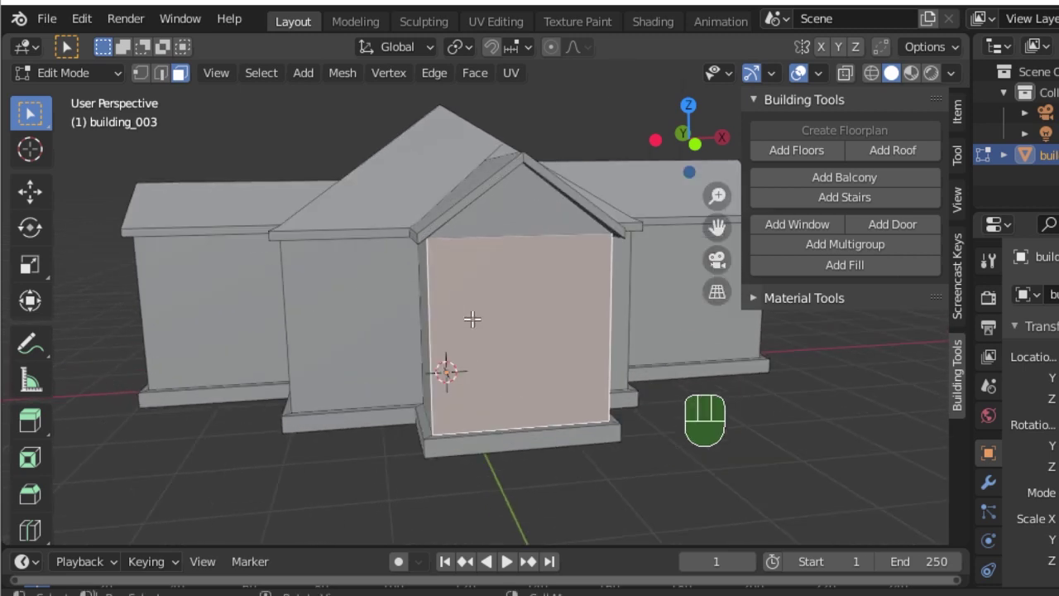
scroll(471, 319, "down", 1)
middle_click_drag(471, 318, 397, 318)
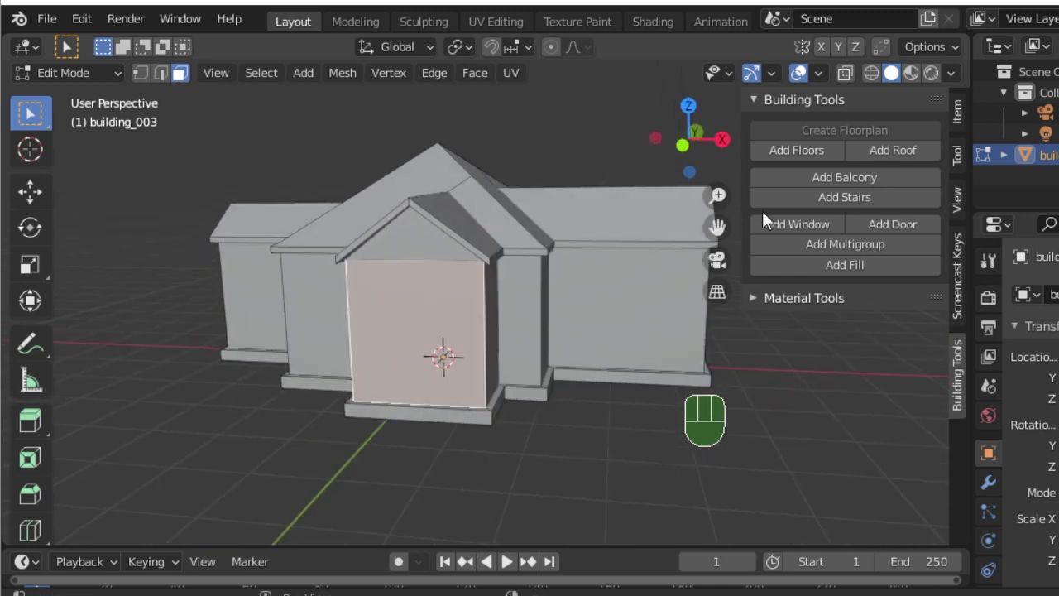
left_click(860, 224)
middle_click_drag(690, 316, 473, 305)
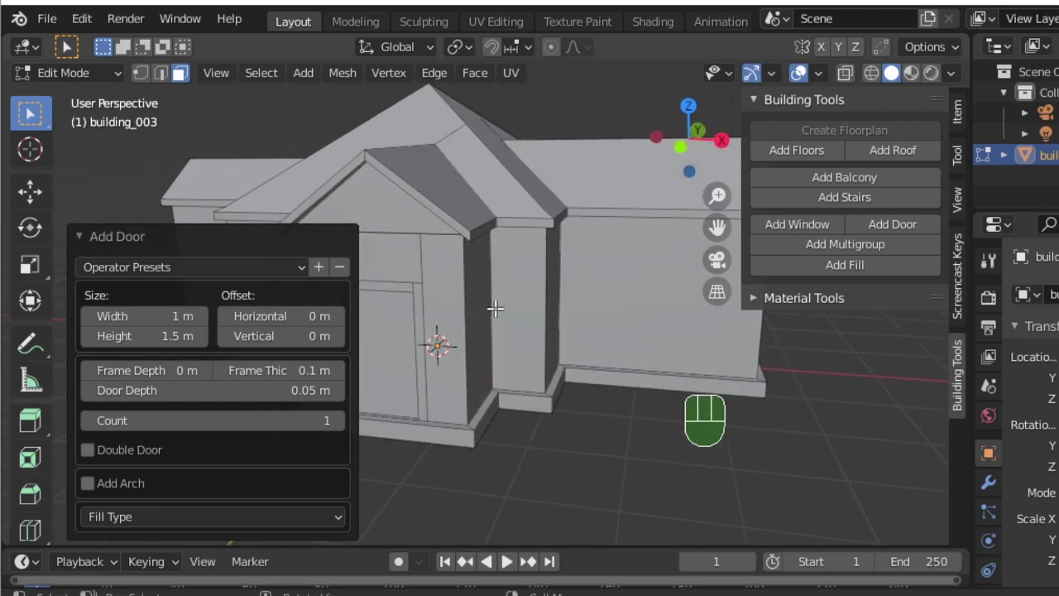
- Select the right wing's front wall face, turning the view to face the front
left_click(614, 274)
middle_click_drag(563, 290, 598, 290)
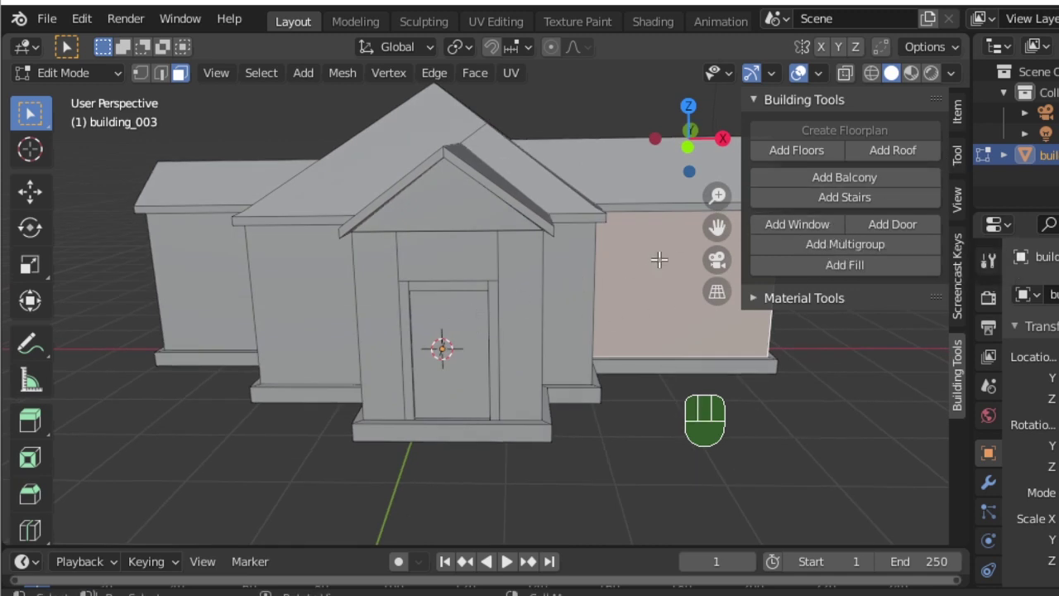
- Add an arched window with Glass Panes fill to the right wing's front wall
left_click(795, 224)
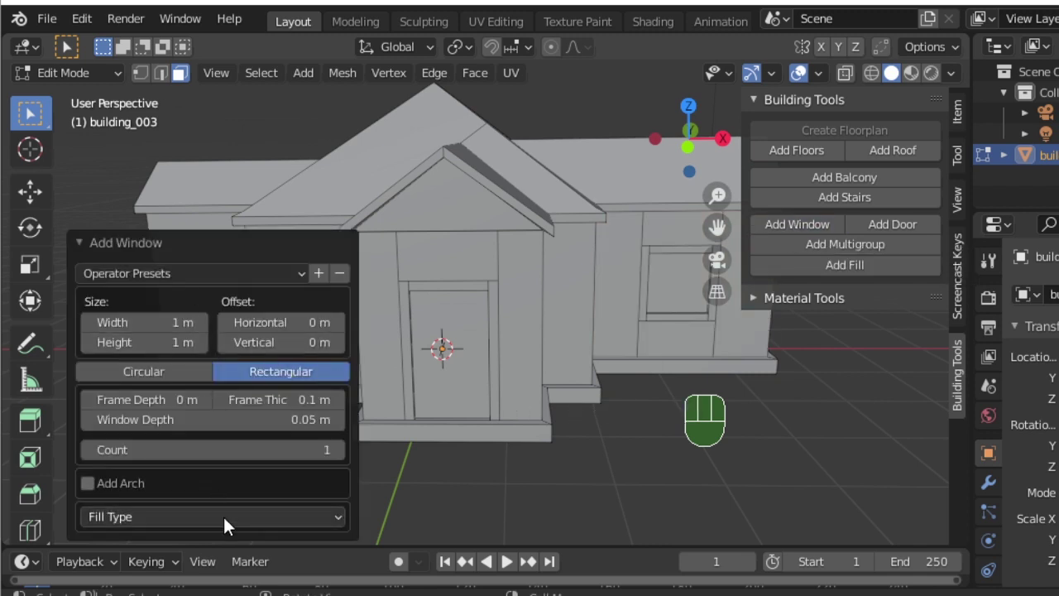
left_click(88, 483)
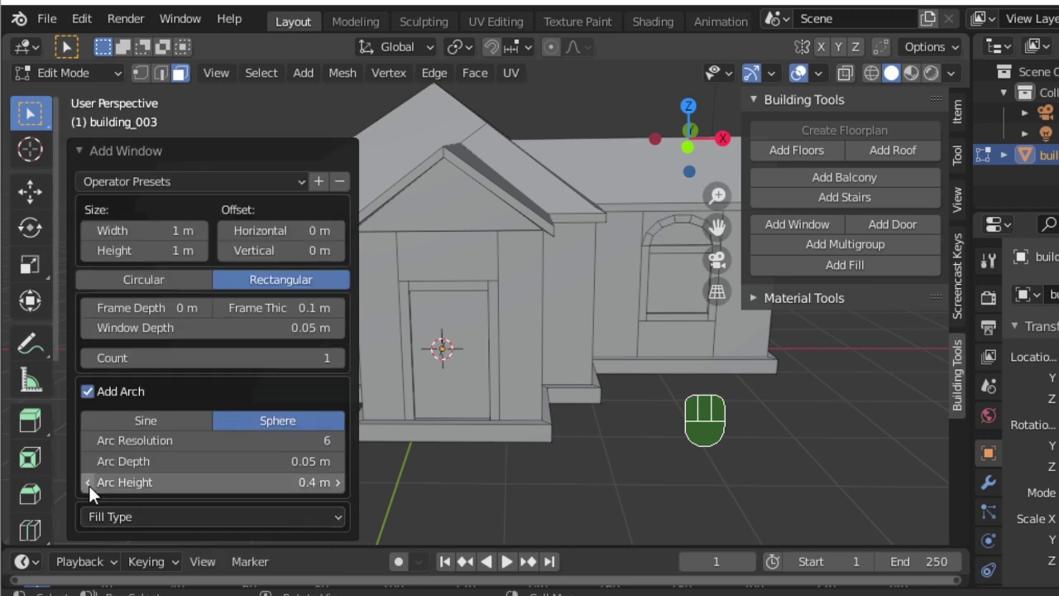
left_click(207, 515)
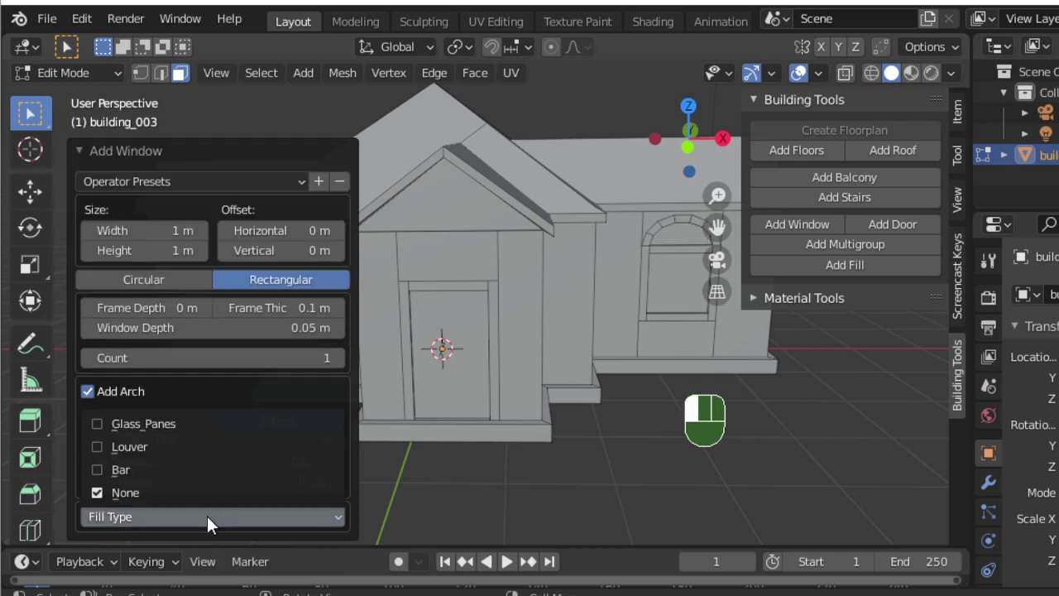
left_click(193, 424)
- Add the same arched glass-pane window to the left wing's front wall
scroll(677, 378, "down", 2)
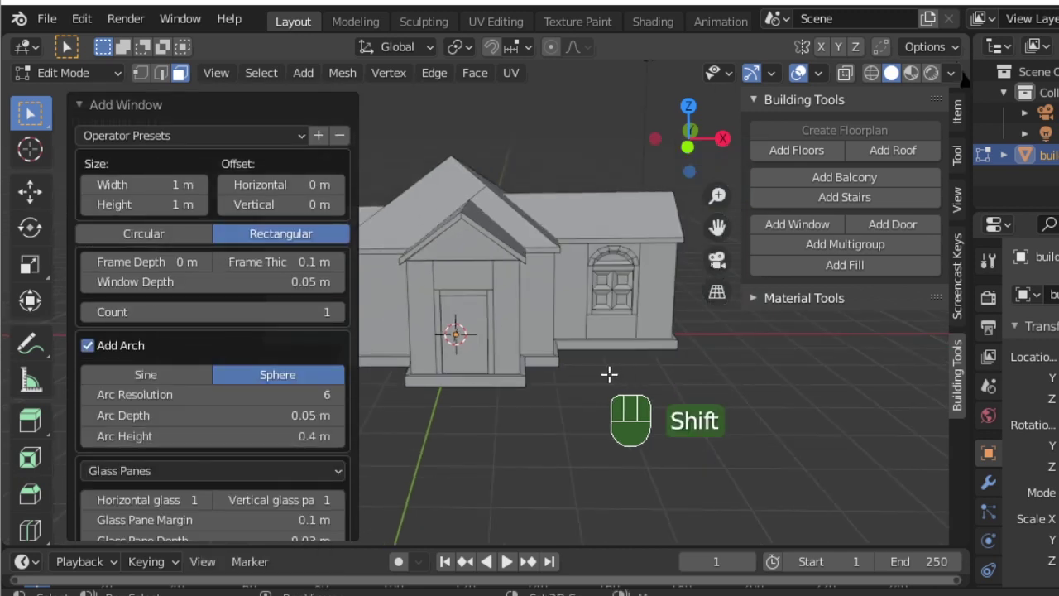
middle_click_drag(609, 374, 756, 386)
middle_click_drag(648, 362, 634, 355)
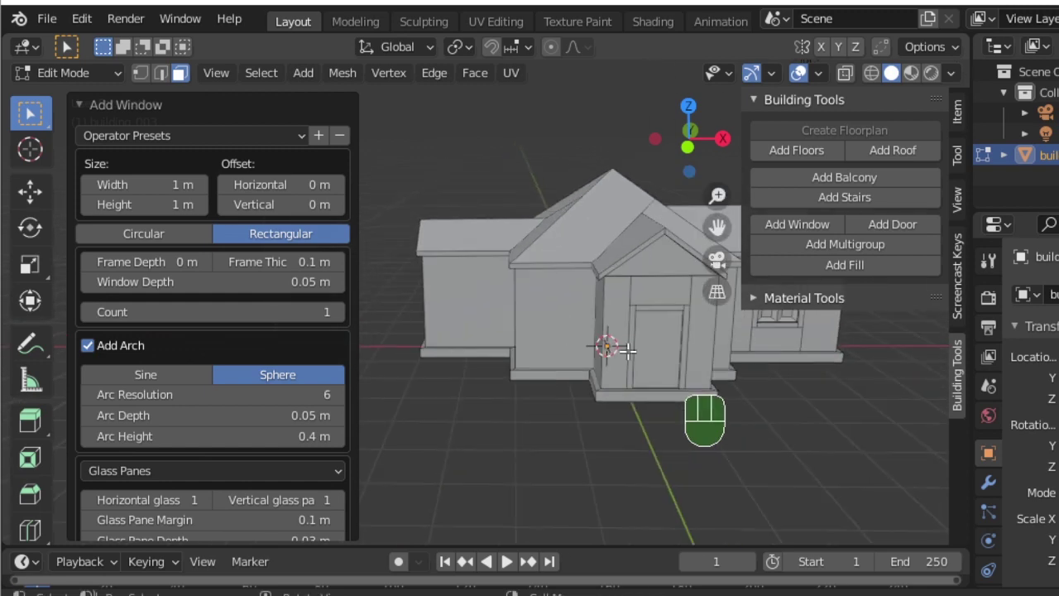
middle_click_drag(575, 337, 530, 331)
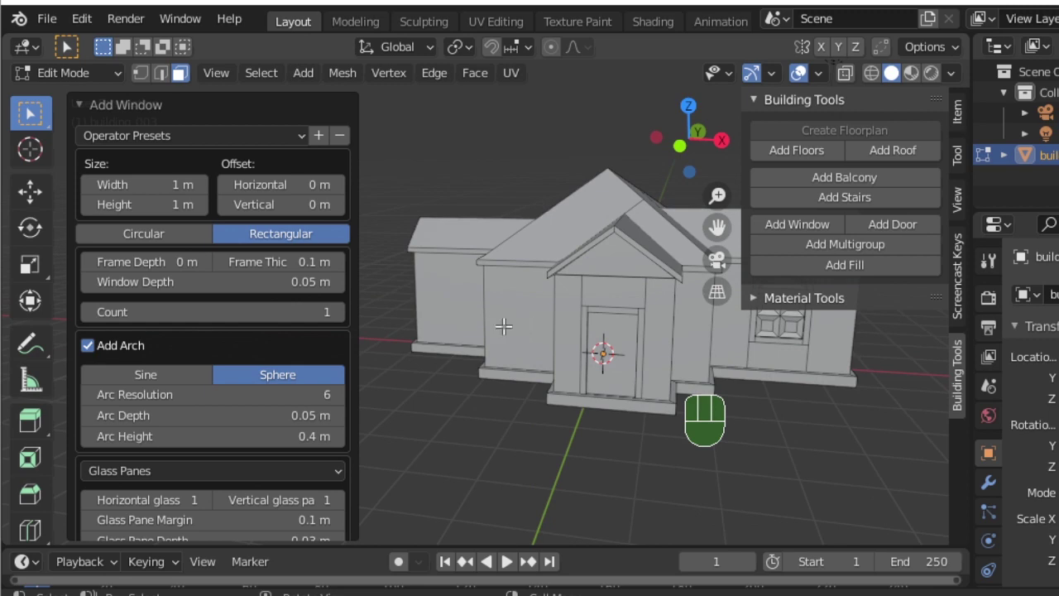
left_click(507, 326)
left_click(803, 223)
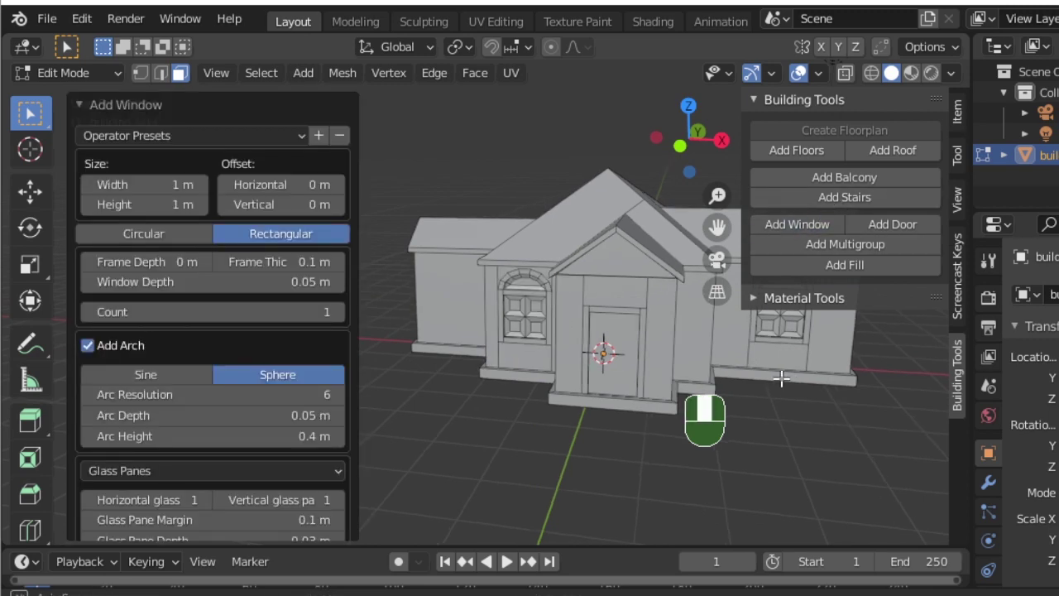
middle_click_drag(783, 376, 640, 358)
scroll(640, 358, "up", 2)
- Select the side wall face and add a balcony to it
left_click(550, 387)
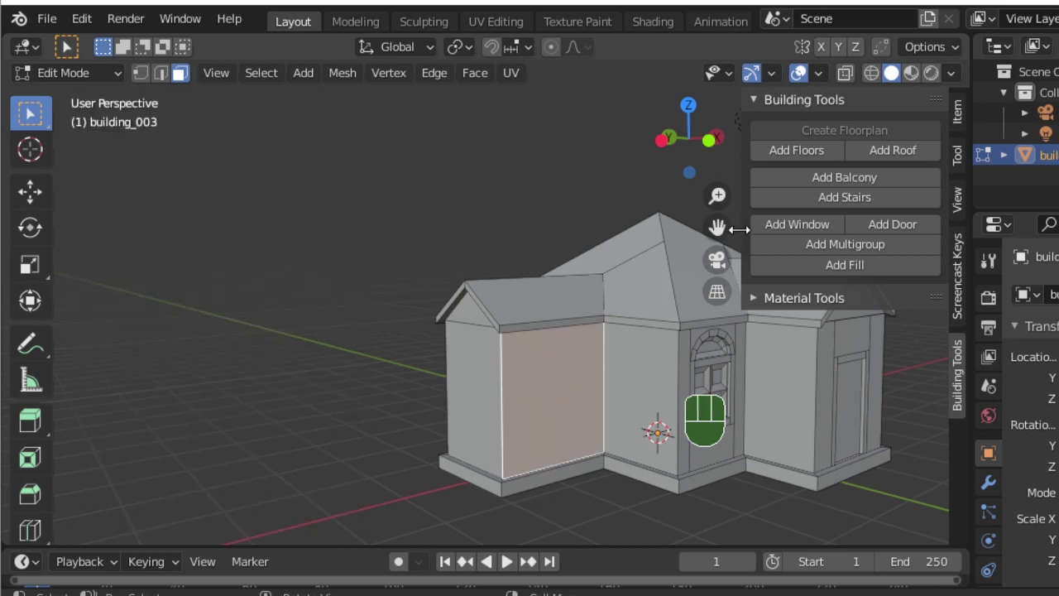
left_click(784, 221)
middle_click_drag(693, 303, 728, 373)
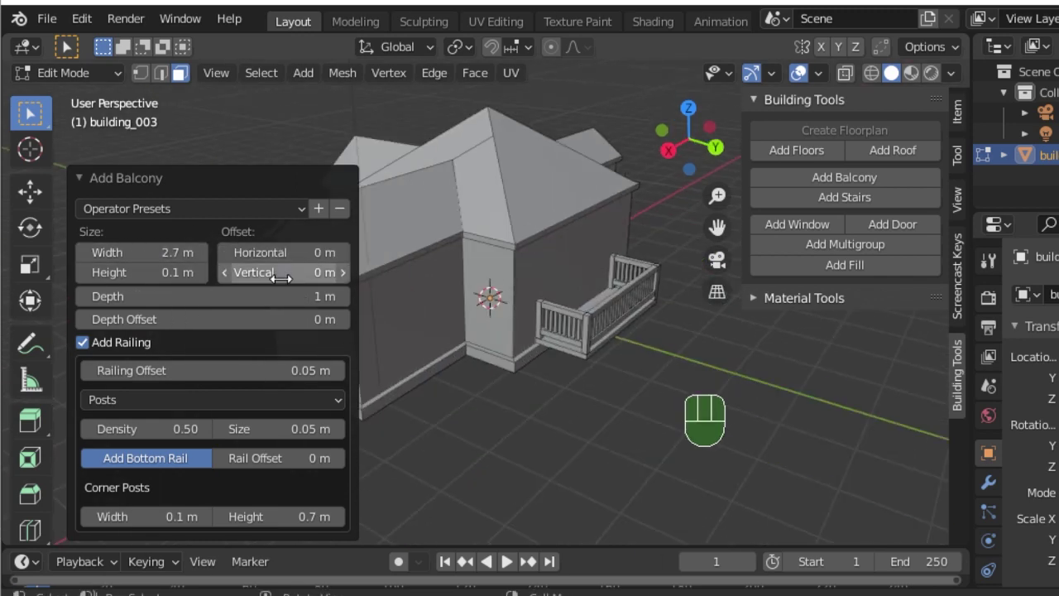
- Set the balcony to 3.6 m wide, 2.6 m deep, -0.2 m offset with Rails railing
left_click_drag(178, 271, 199, 271)
left_click_drag(282, 272, 258, 272)
left_click_drag(174, 252, 209, 251)
left_click(211, 400)
left_click(121, 447)
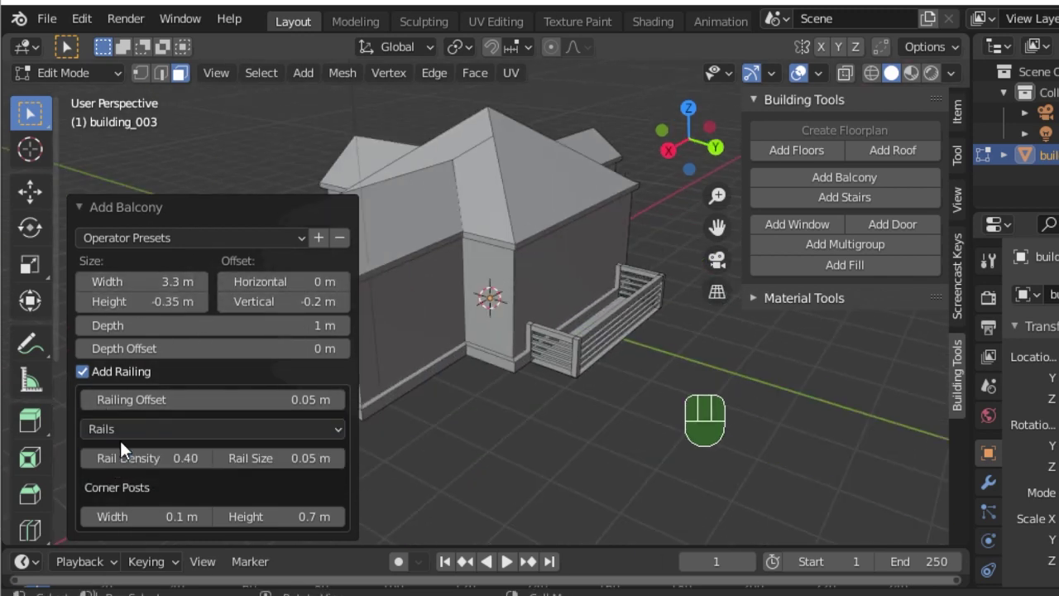
left_click_drag(165, 281, 178, 282)
left_click_drag(165, 301, 182, 301)
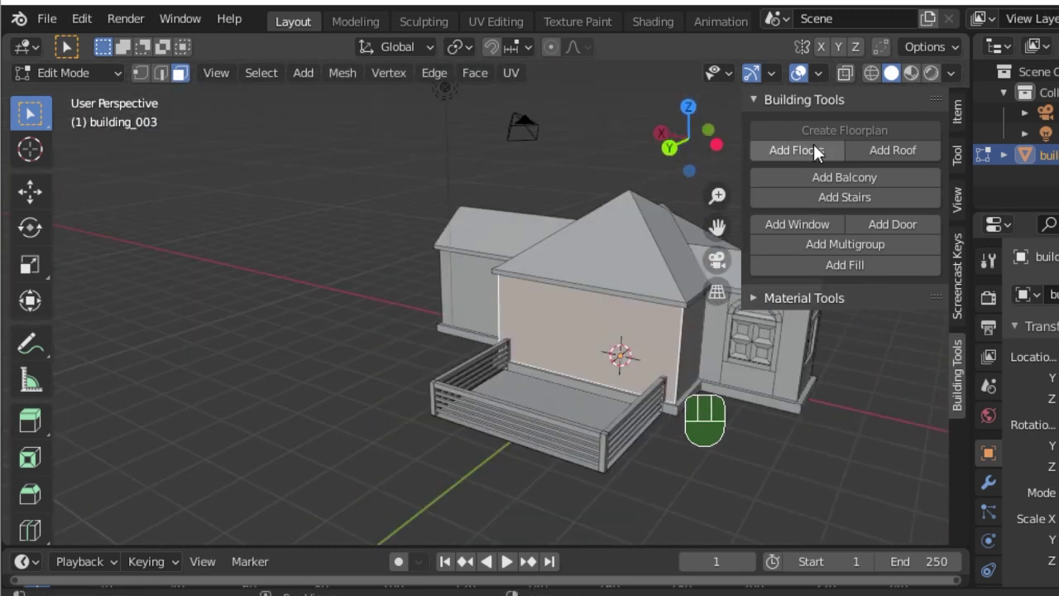
left_click(892, 224)
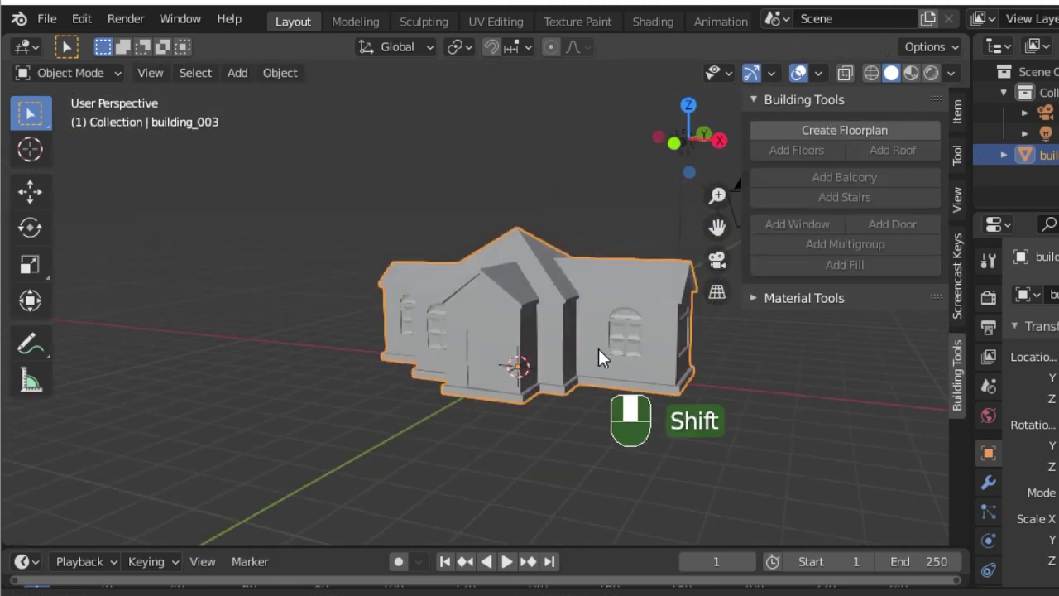
middle_click_drag(603, 355, 770, 359)
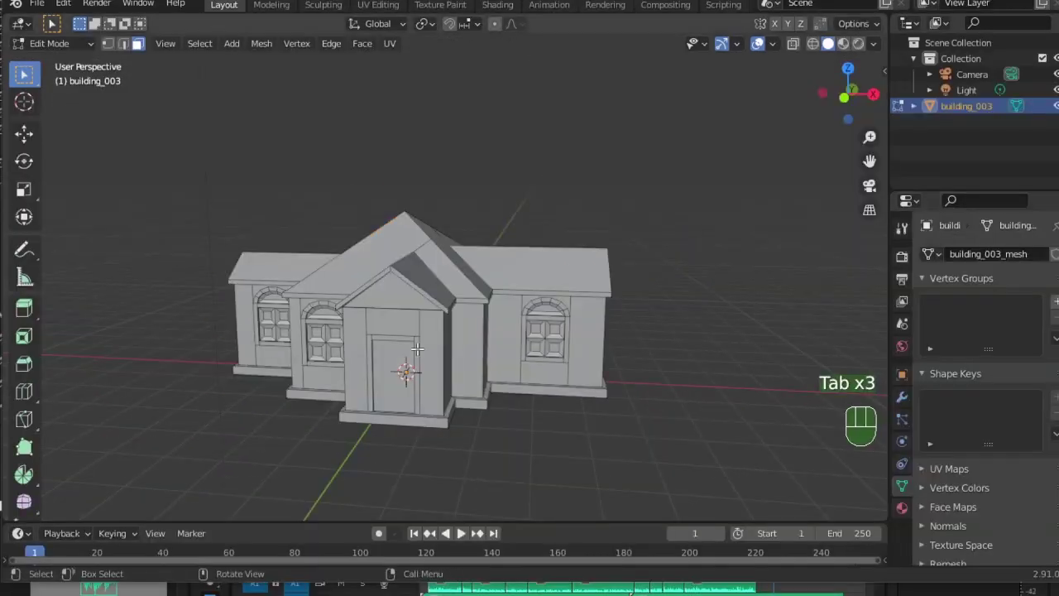
middle_click_drag(417, 349, 549, 322)
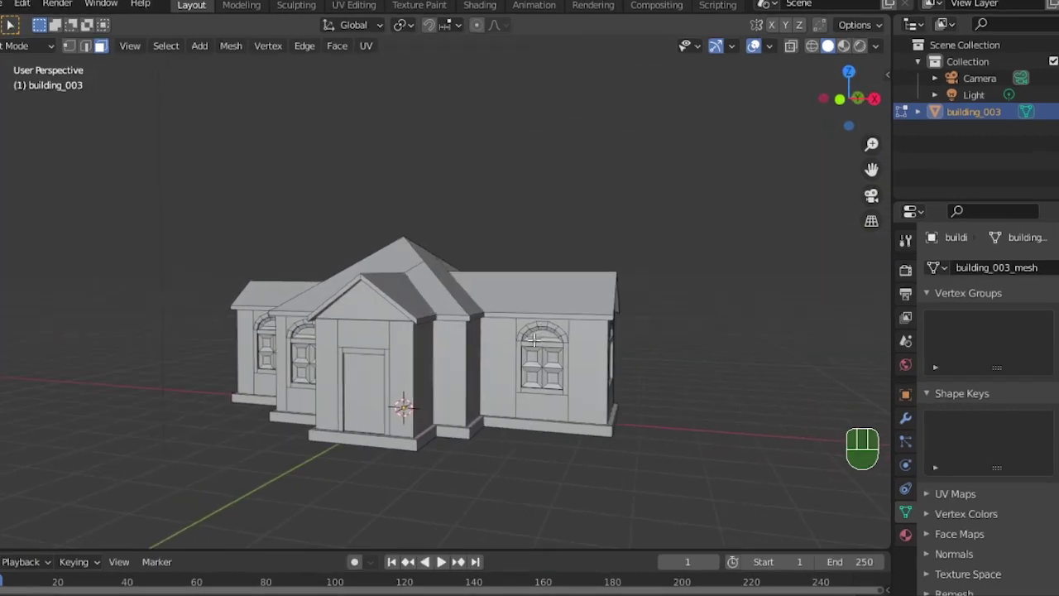
- Switch building_003 to Object Mode and view it in Rendered shading from several angles
key("Tab")
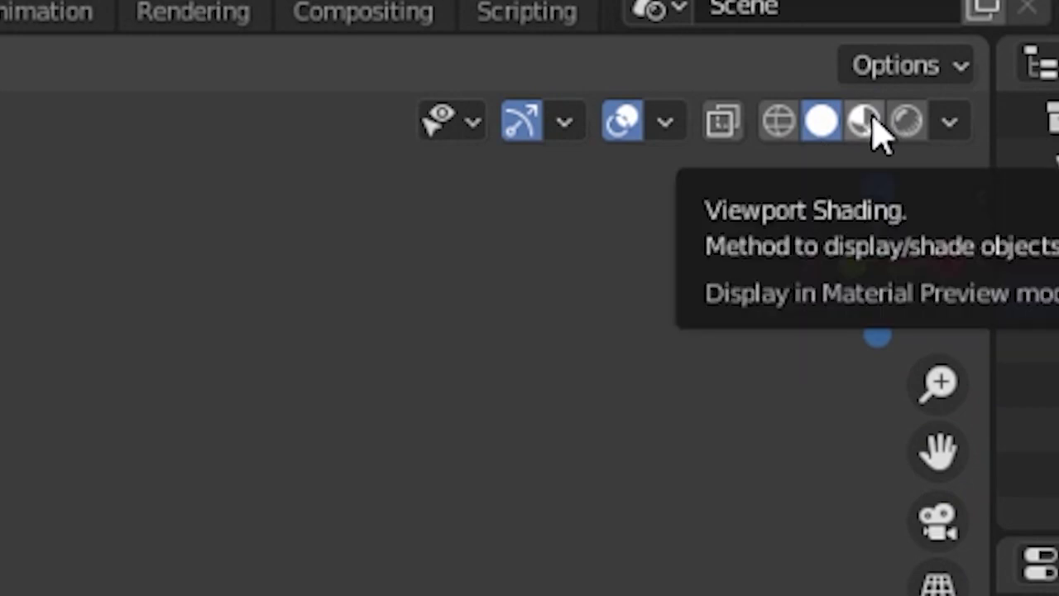
left_click(865, 122)
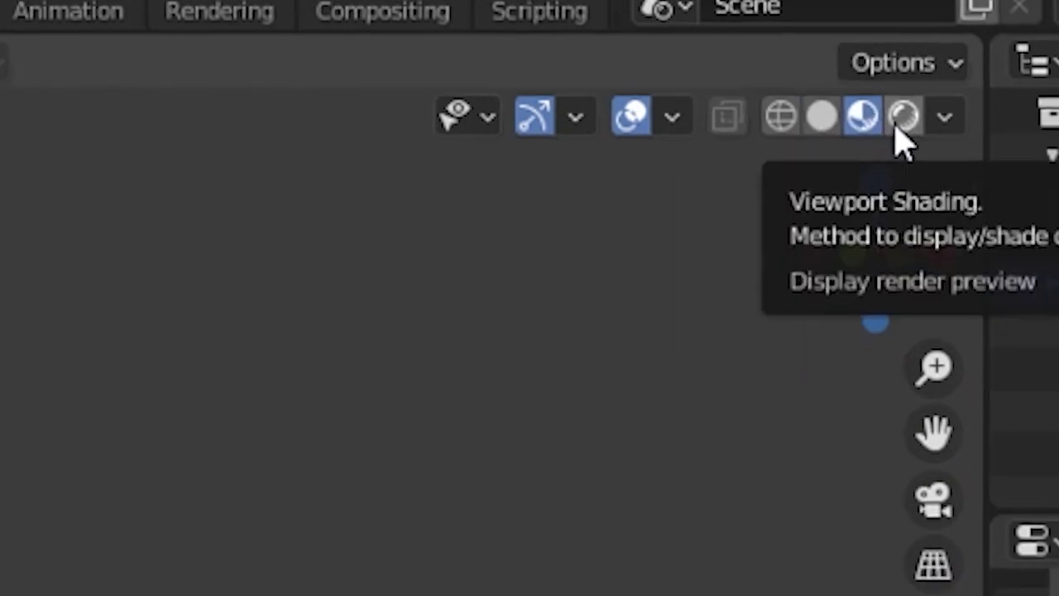
left_click(907, 123)
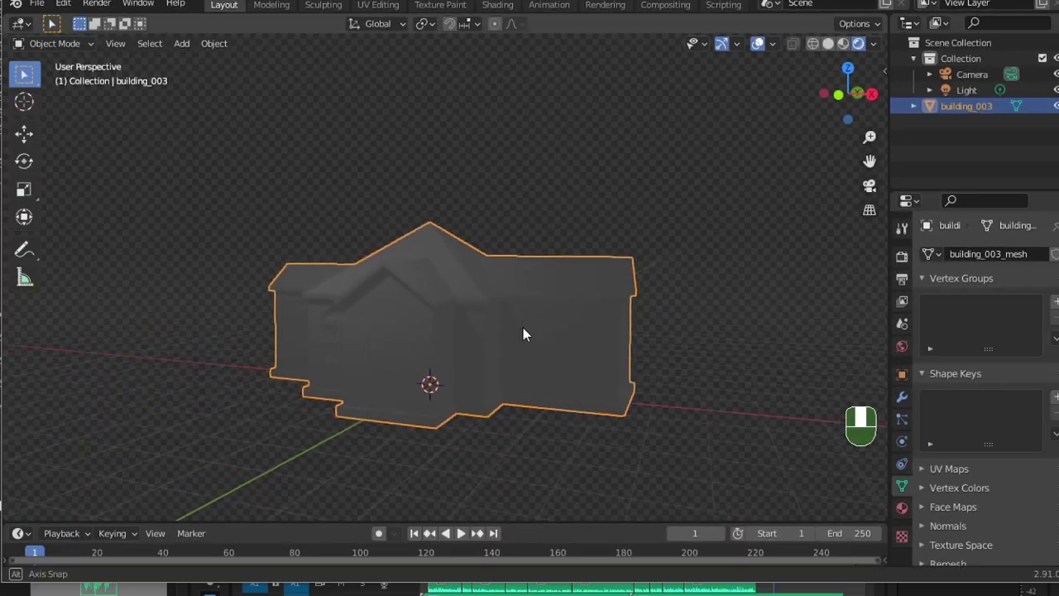
middle_click_drag(479, 383, 465, 464)
middle_click_drag(512, 403, 490, 336)
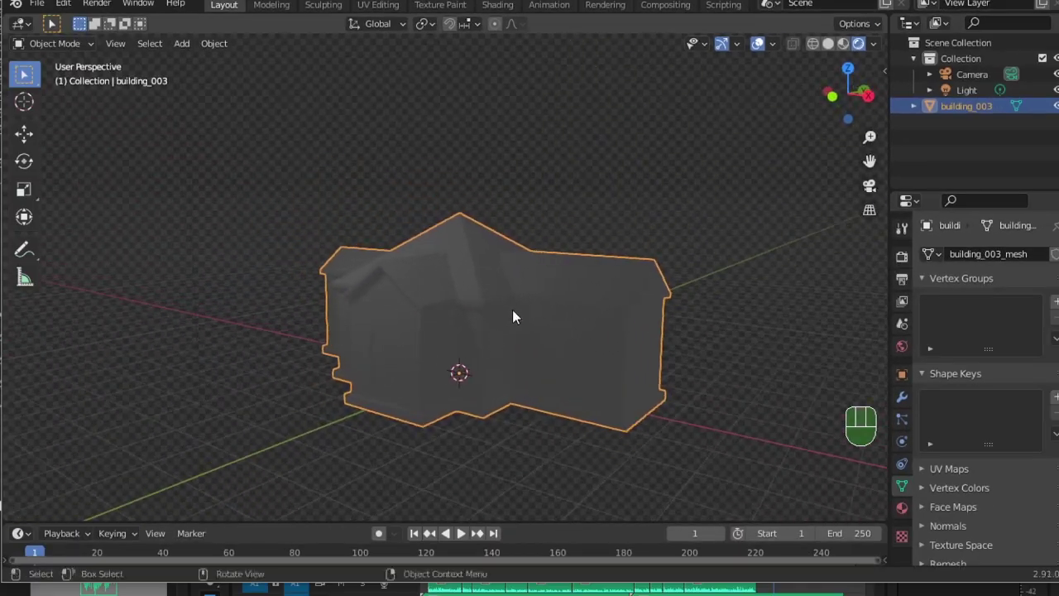
- Select the scene light and move it to a new spot above the house
left_click(968, 88)
key("g")
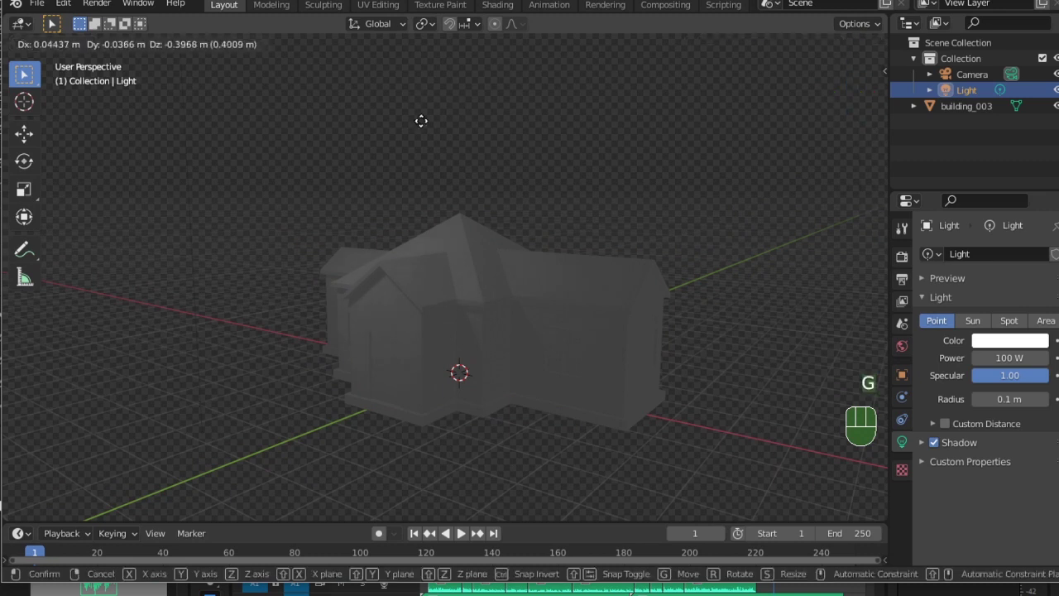
left_click(420, 207)
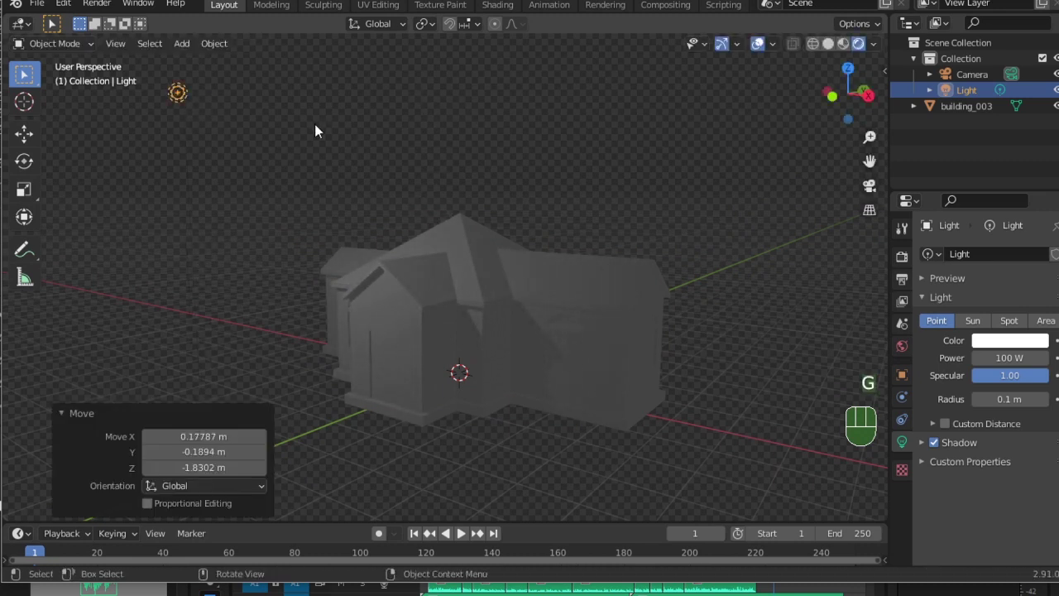
key("g")
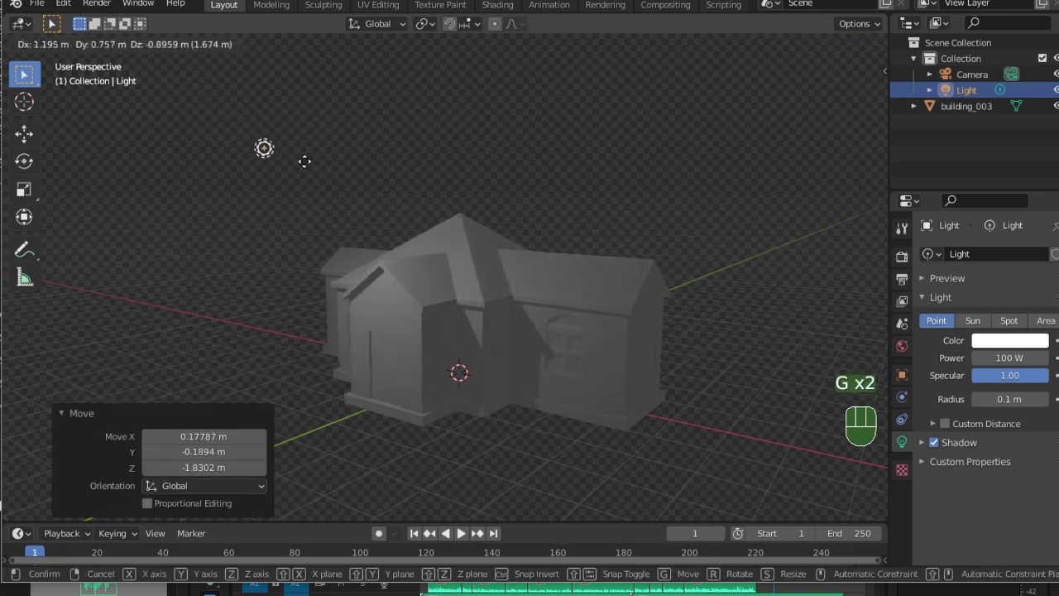
left_click(336, 146)
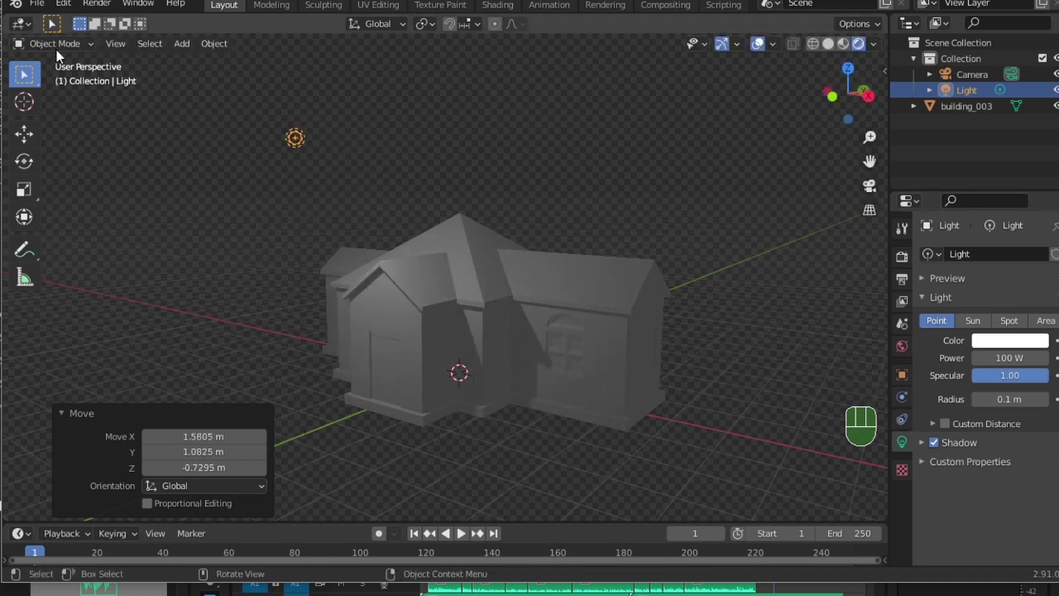
- Set the light's power to 1000 W and place it in its final position
left_click(1010, 357)
type("1000")
key("Return")
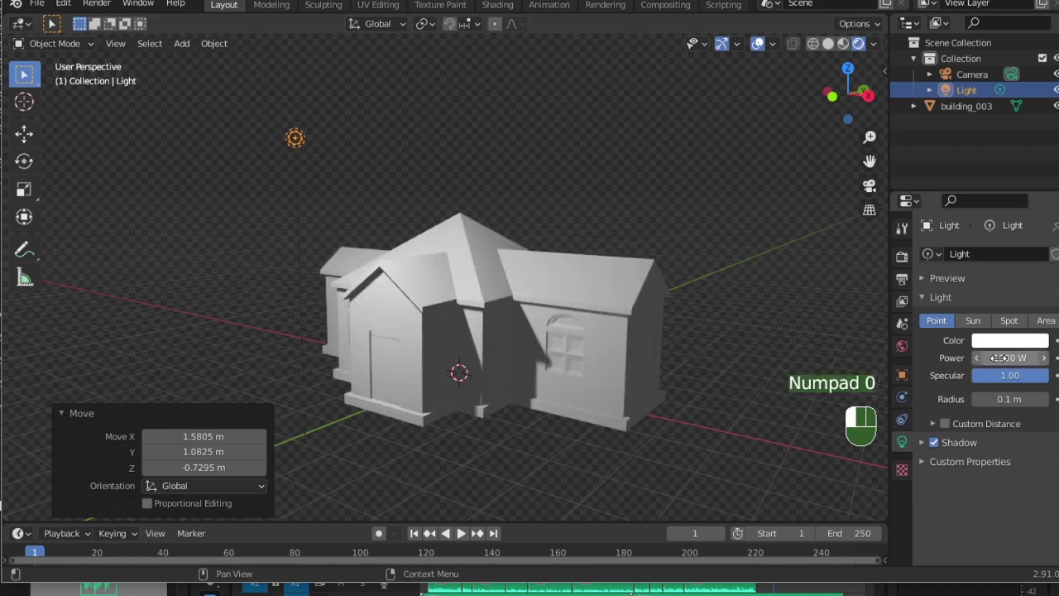
key("g")
left_click(625, 310)
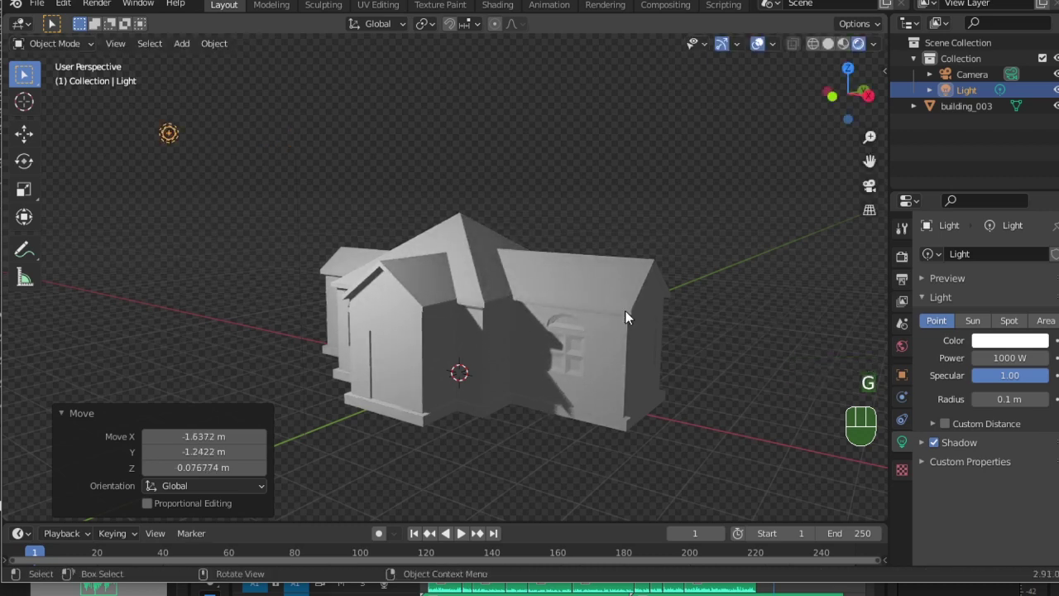
middle_click_drag(639, 351, 728, 343)
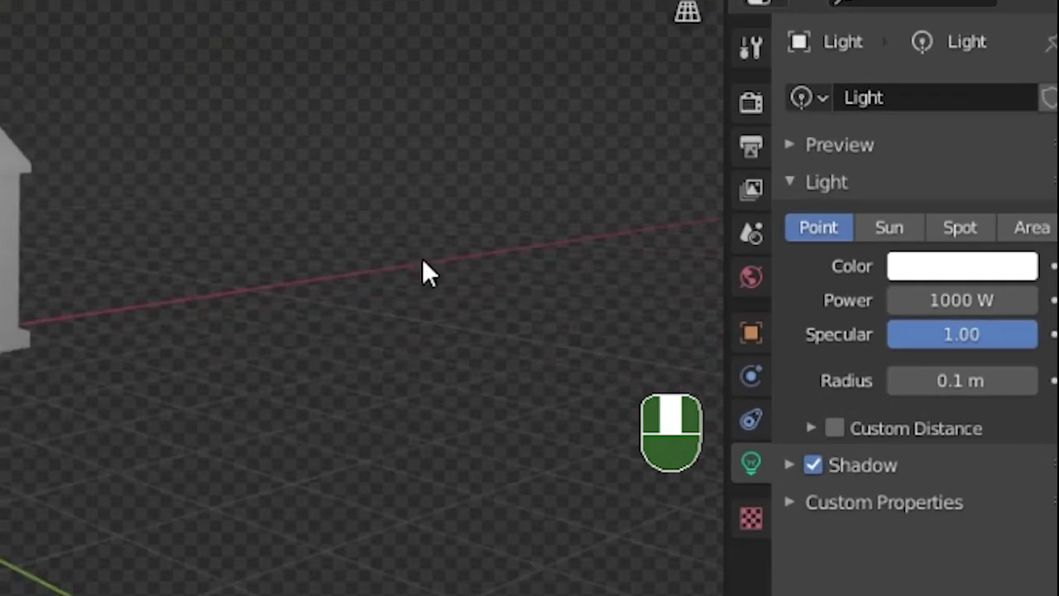
middle_click_drag(417, 264, 397, 258)
middle_click_drag(56, 223, 173, 207, "shift")
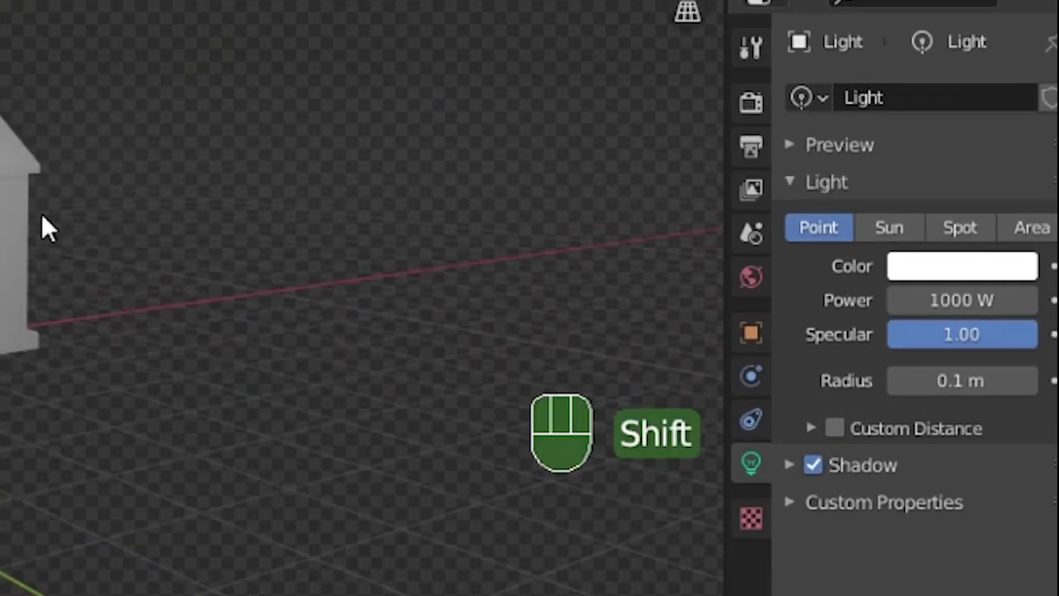
middle_click_drag(290, 236, 307, 274, "shift")
middle_click_drag(615, 326, 613, 318)
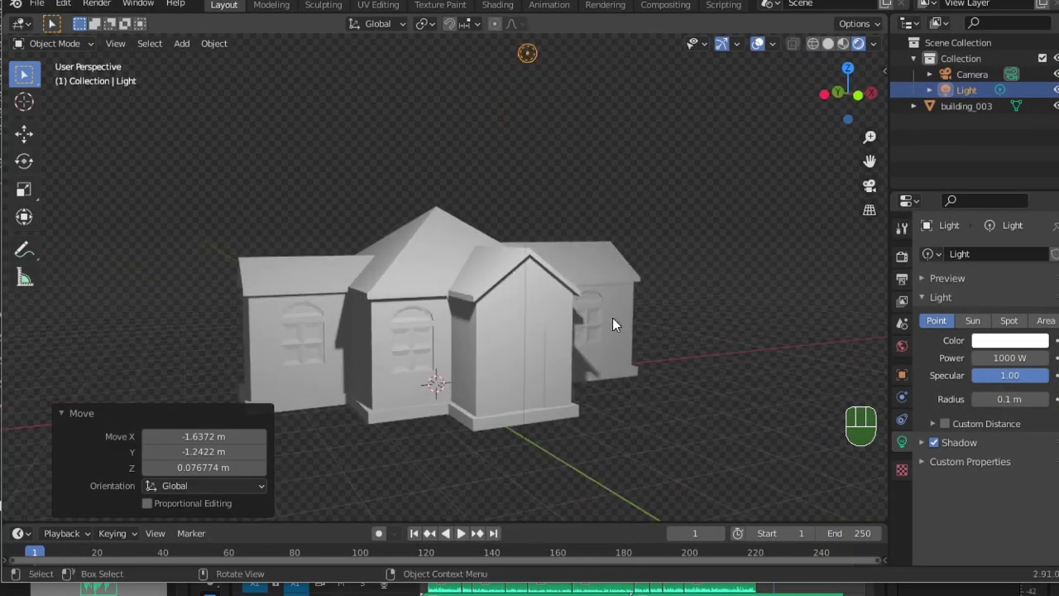
- Snap the camera to the current view, then pull it back 1.6953 m along its local Z axis
left_click(968, 73)
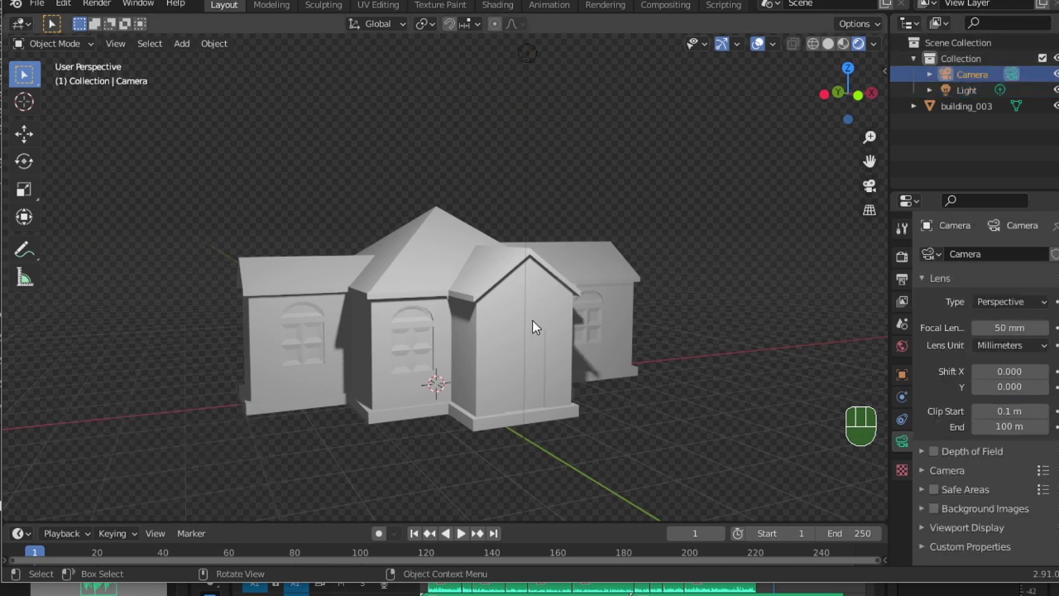
key("ctrl+alt+KP_0")
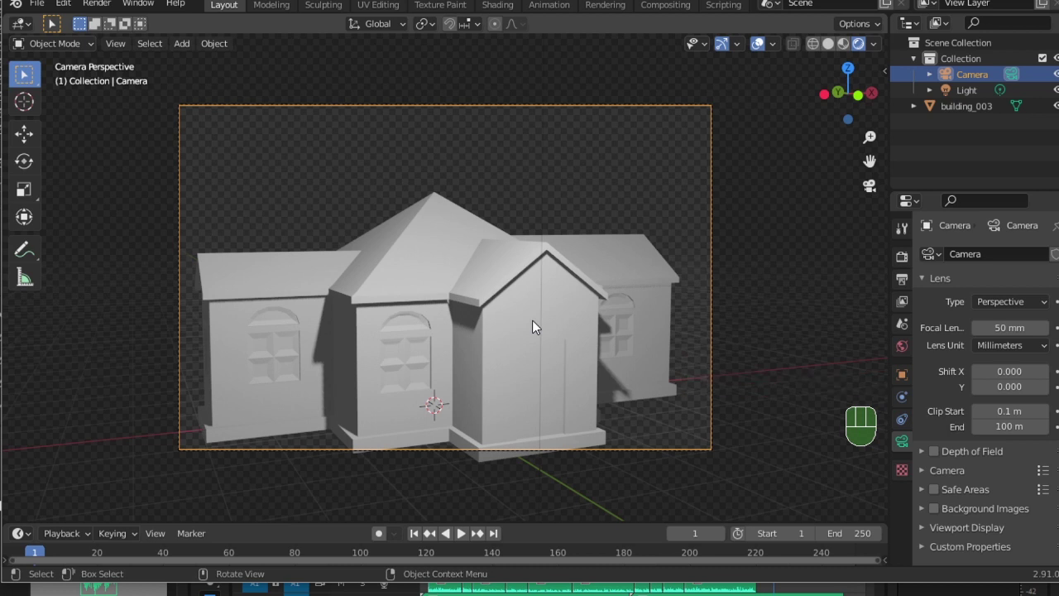
key("g")
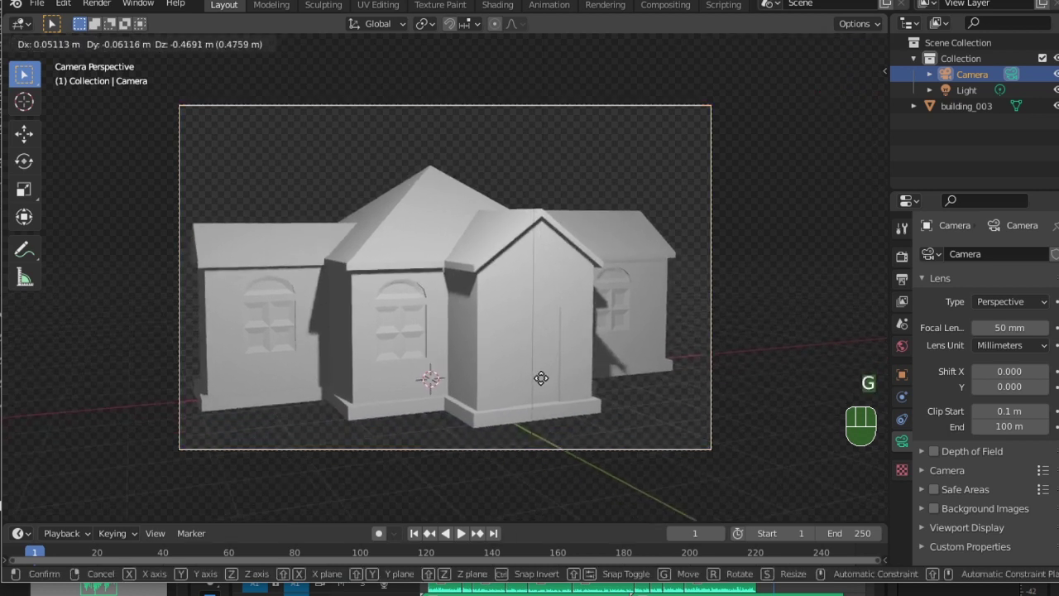
left_click(538, 365)
key("g")
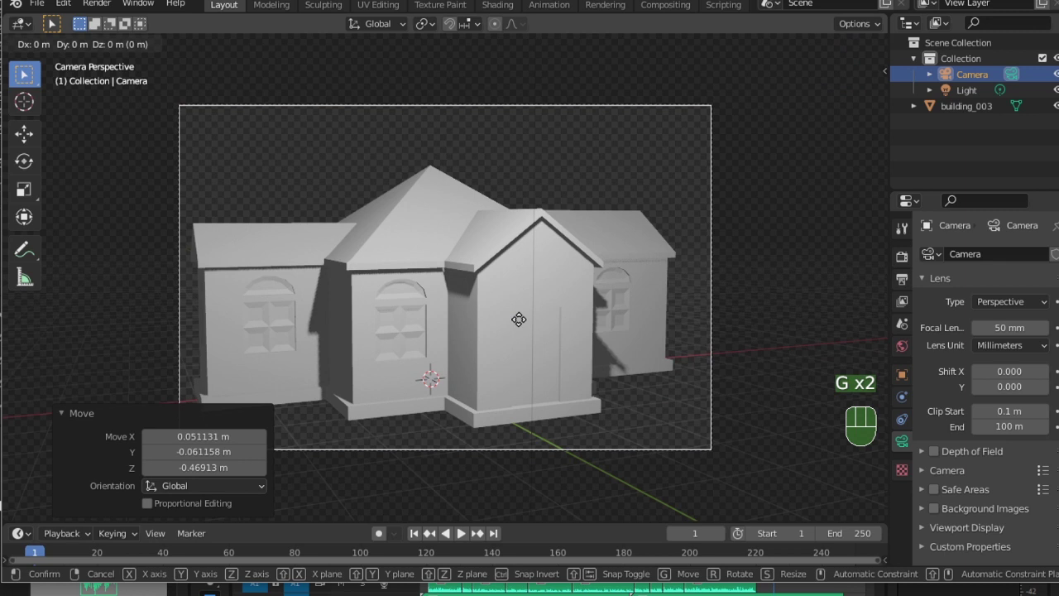
middle_click(518, 321)
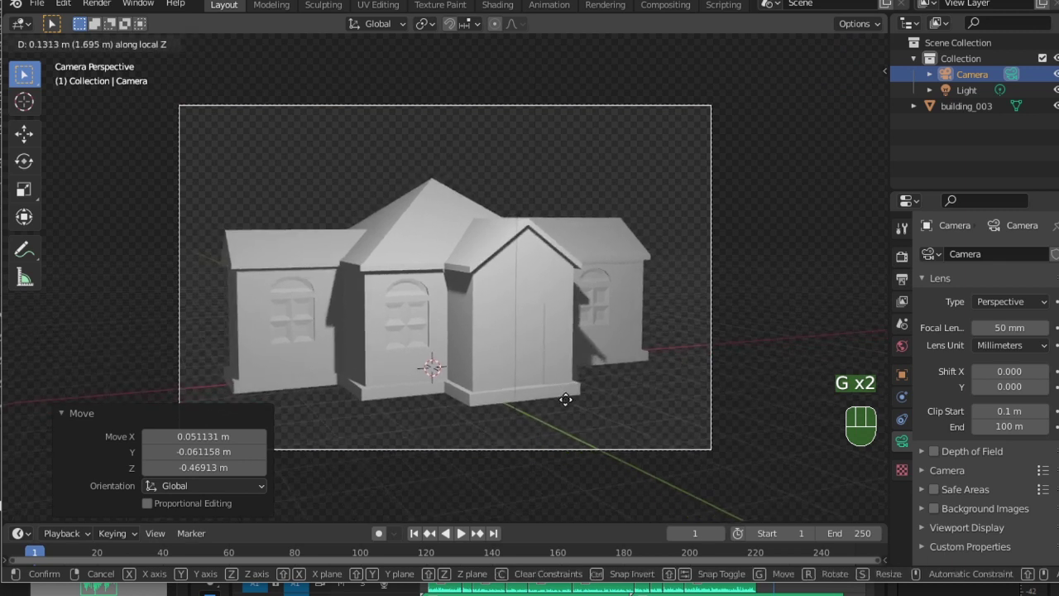
left_click(565, 399)
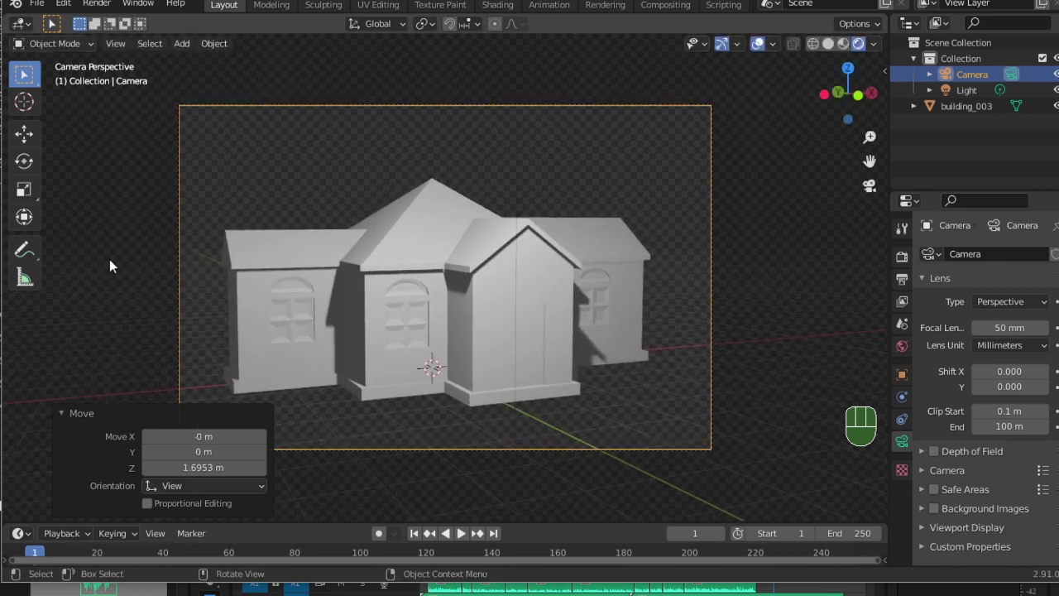
- Make sure Film Transparent is enabled in the Render Properties
left_click(902, 257)
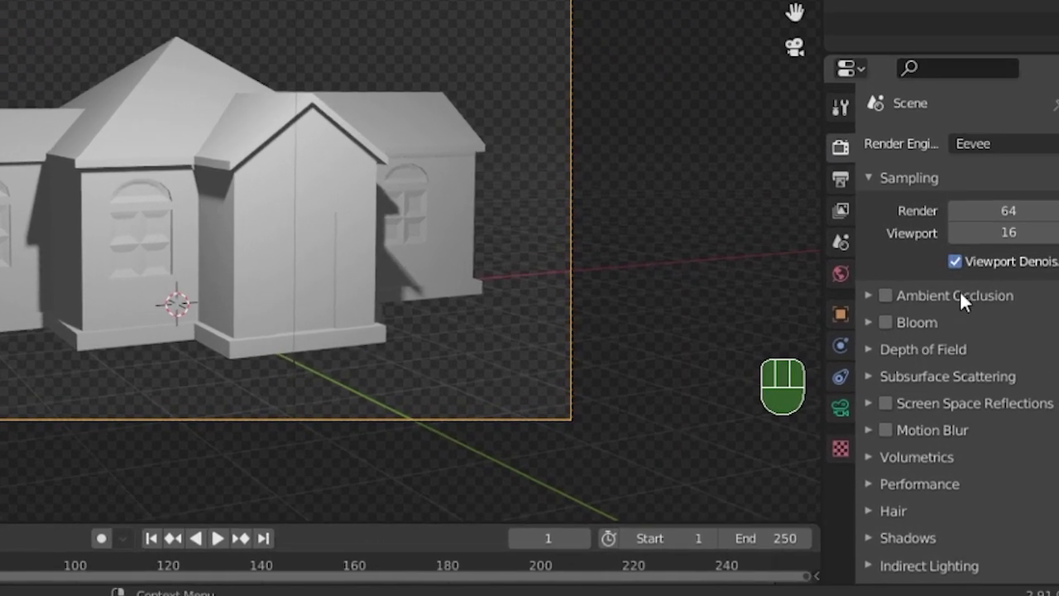
scroll(989, 464, "down", 2)
scroll(944, 418, "down", 3)
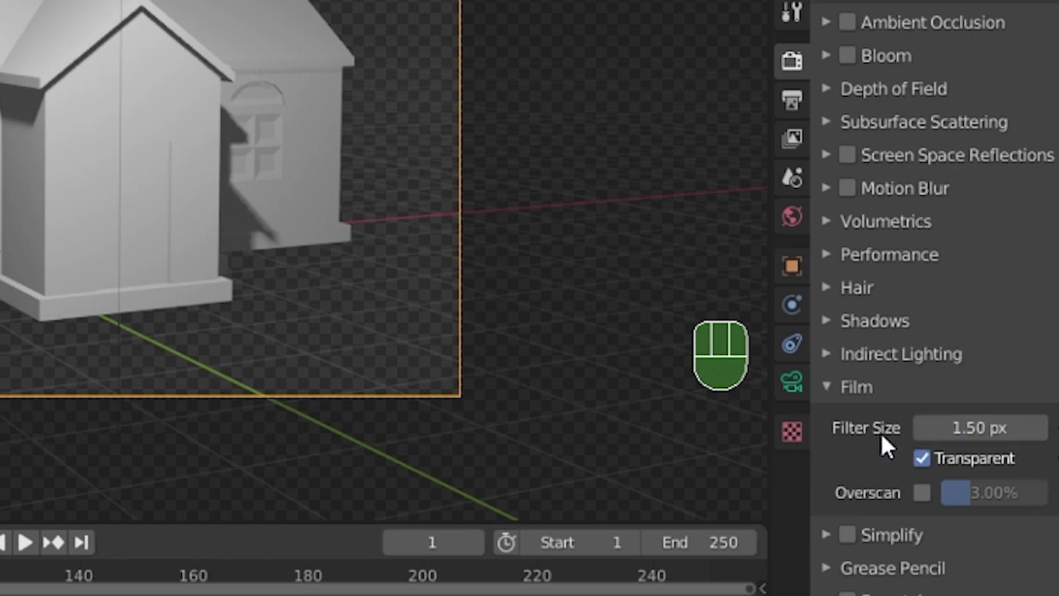
left_click(919, 457)
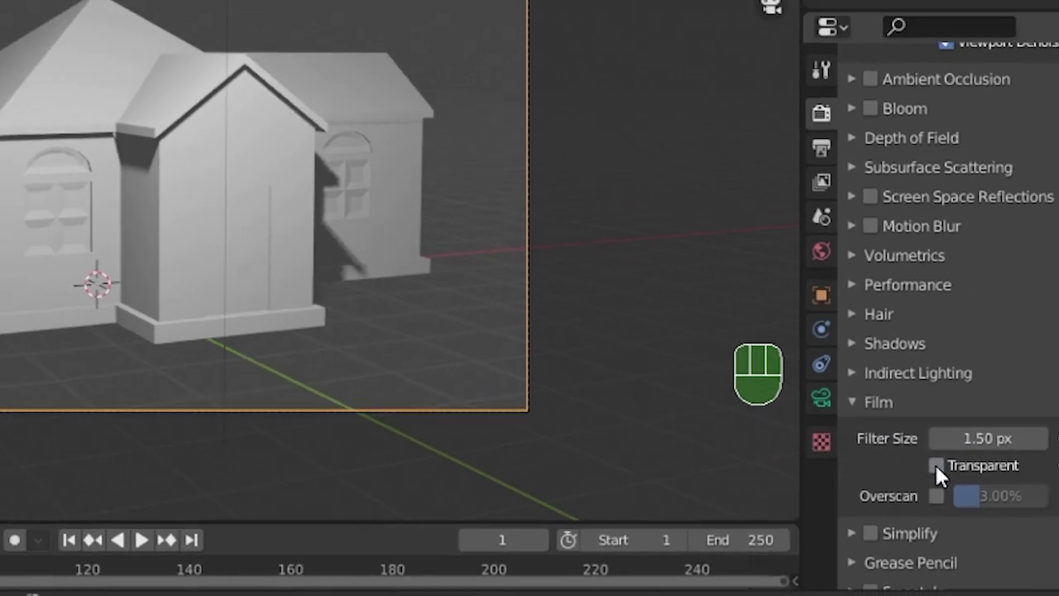
left_click(921, 458)
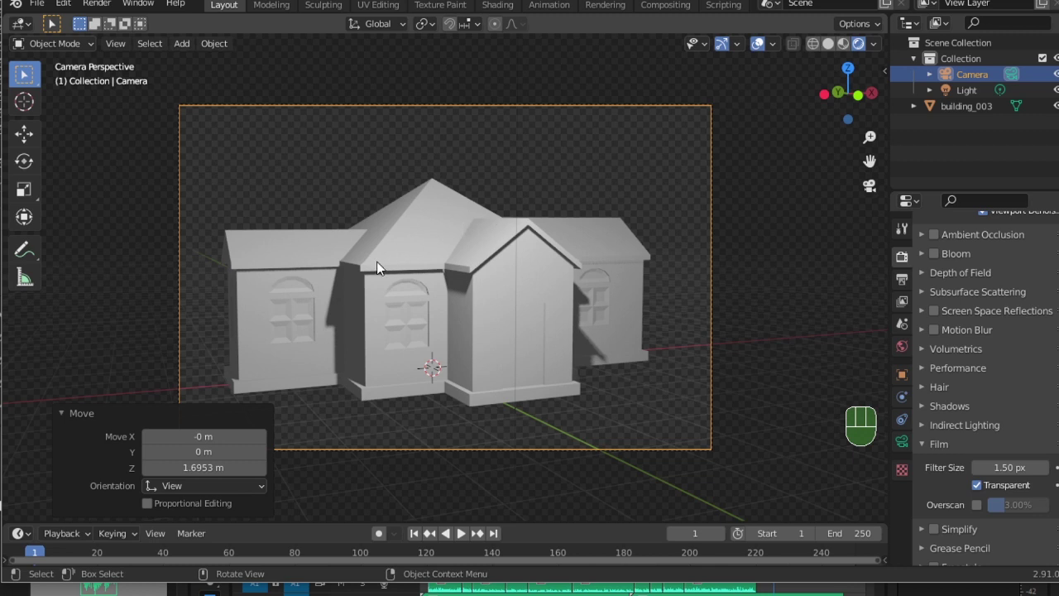
- Render the camera view with Render Image and zoom the result in the render window
left_click(96, 4)
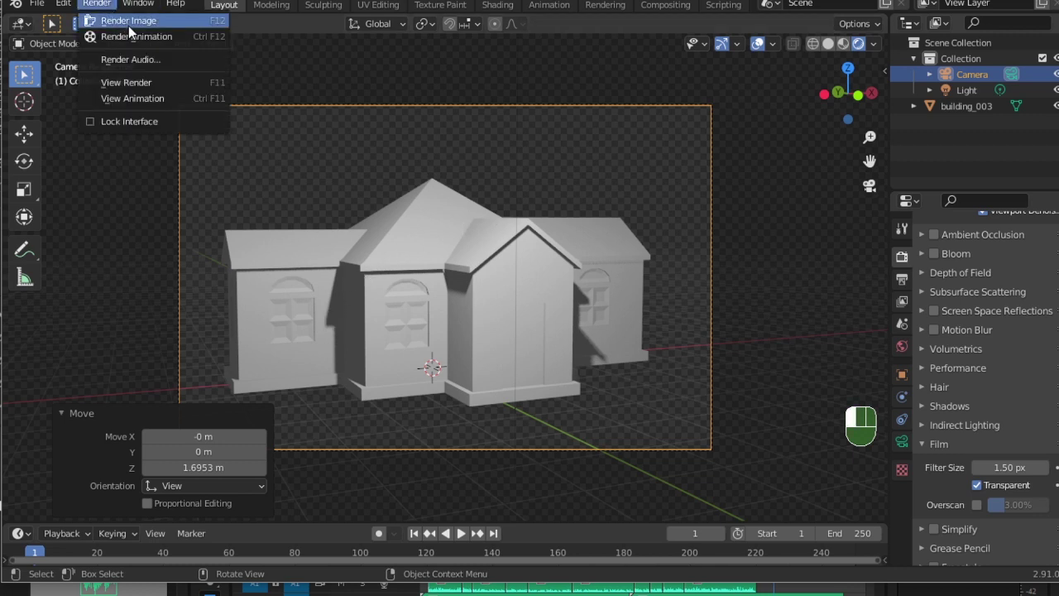
left_click(129, 25)
scroll(525, 304, "down", 6)
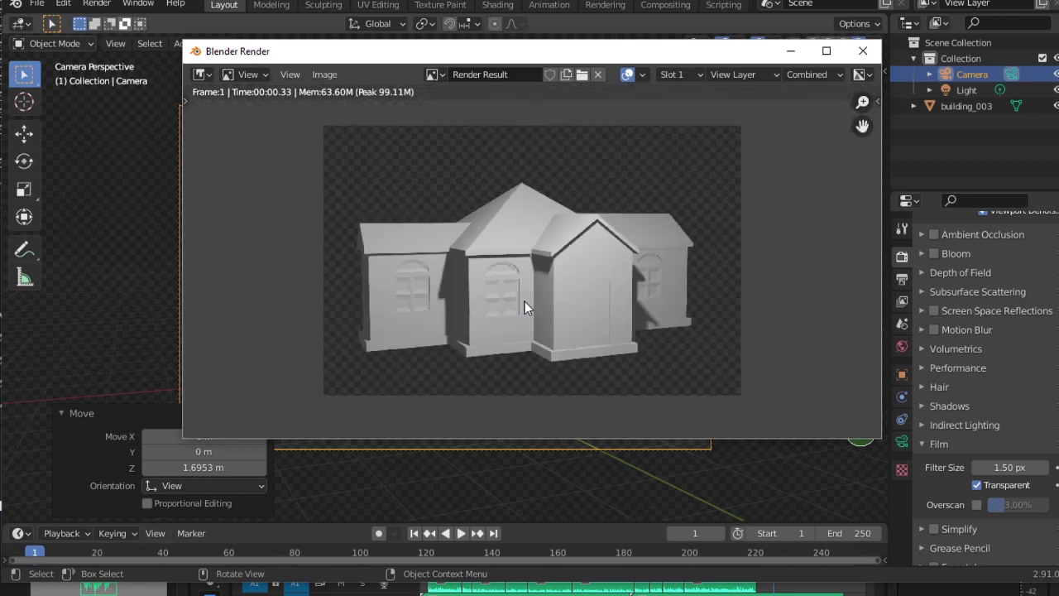
scroll(524, 307, "up", 1)
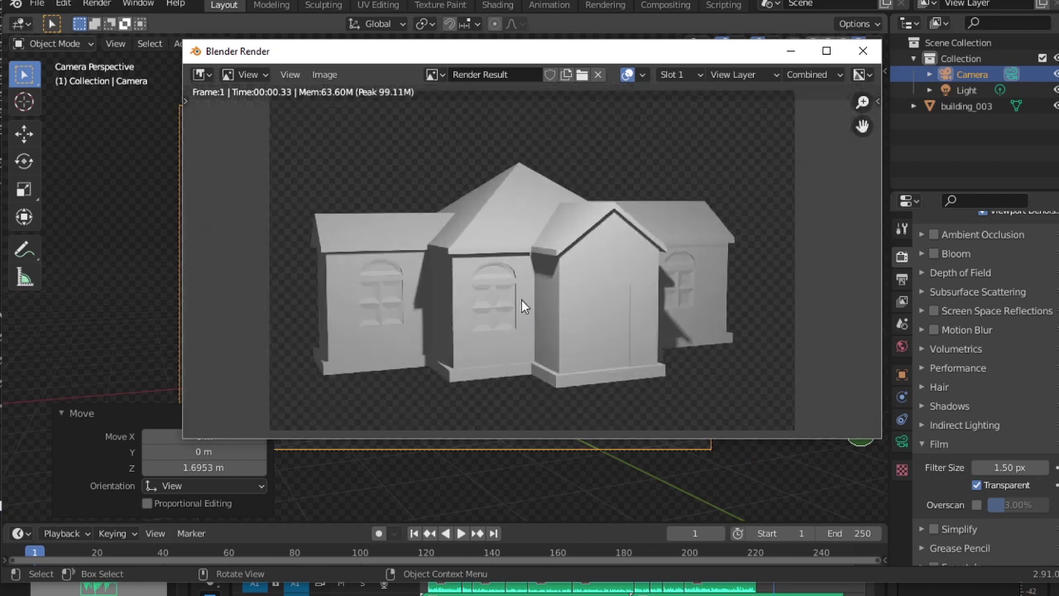
- Search the operator menu for 'save as' to locate the image Save As command
key("F3")
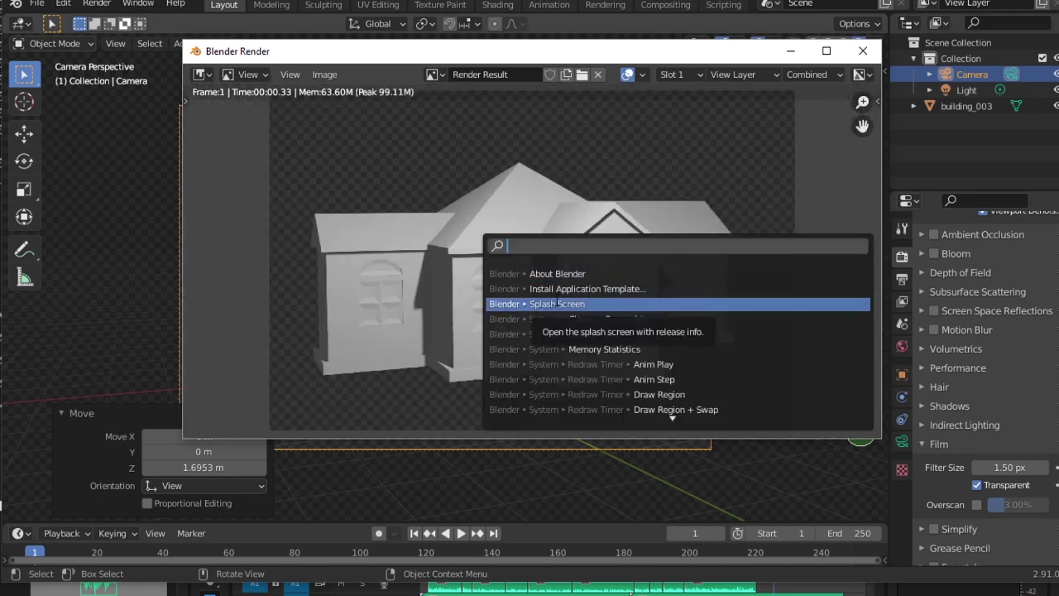
type("save as")
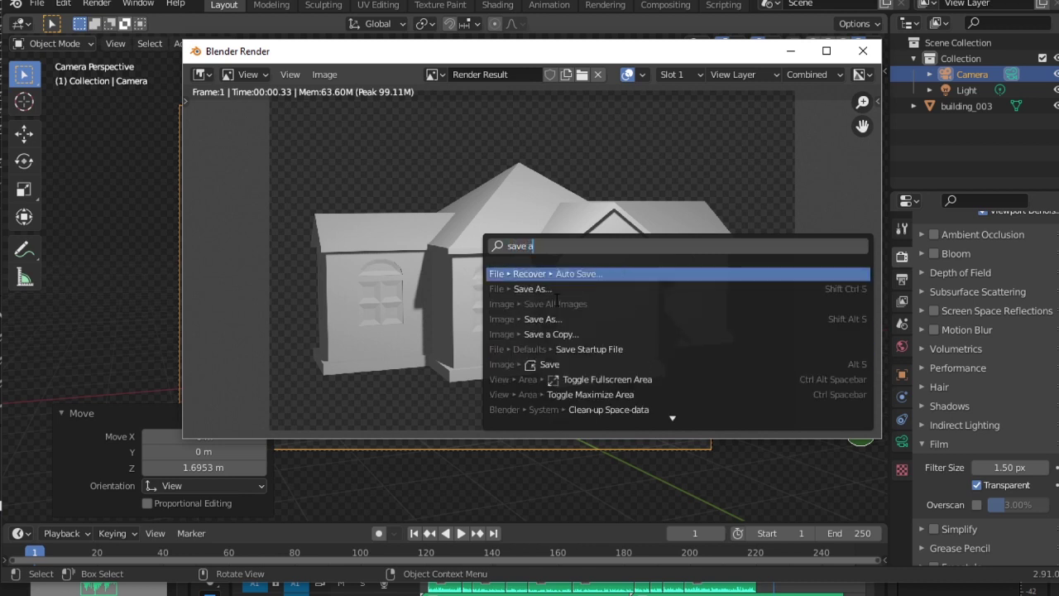